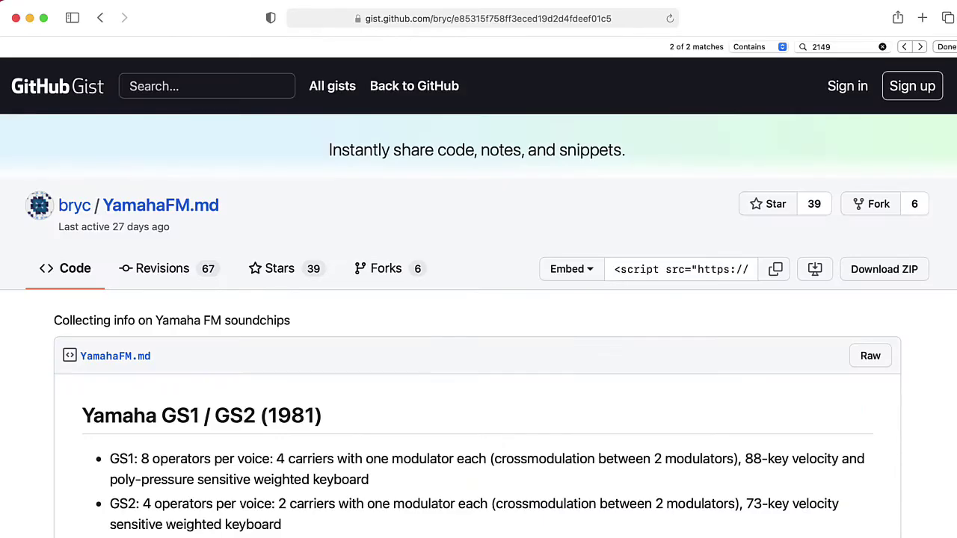
# Scroll the YamahaFM.md gist past the DX7 and OPZ notes to the YM2151 (OPM) section.
pyautogui.scroll(-5, 478, 299)
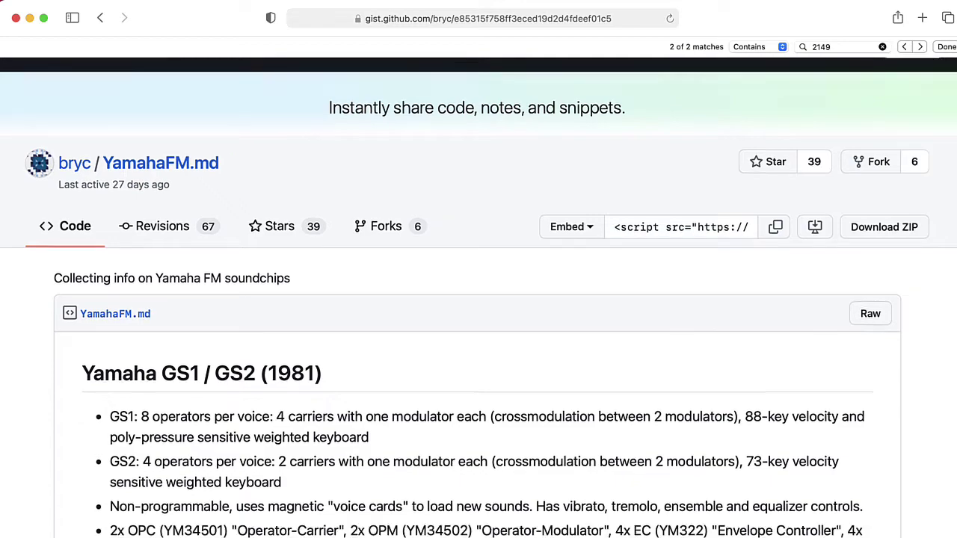
pyautogui.scroll(-8, 478, 299)
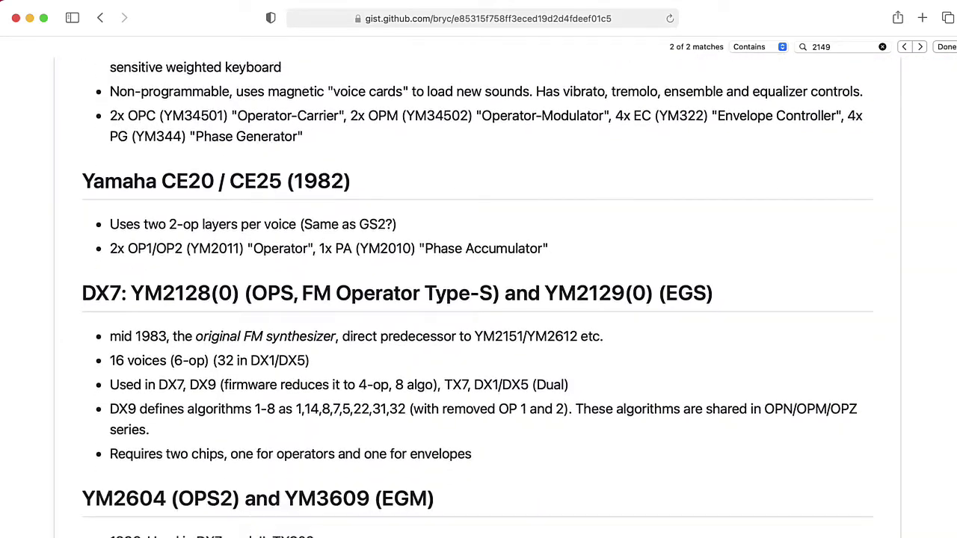
pyautogui.scroll(-8, 478, 299)
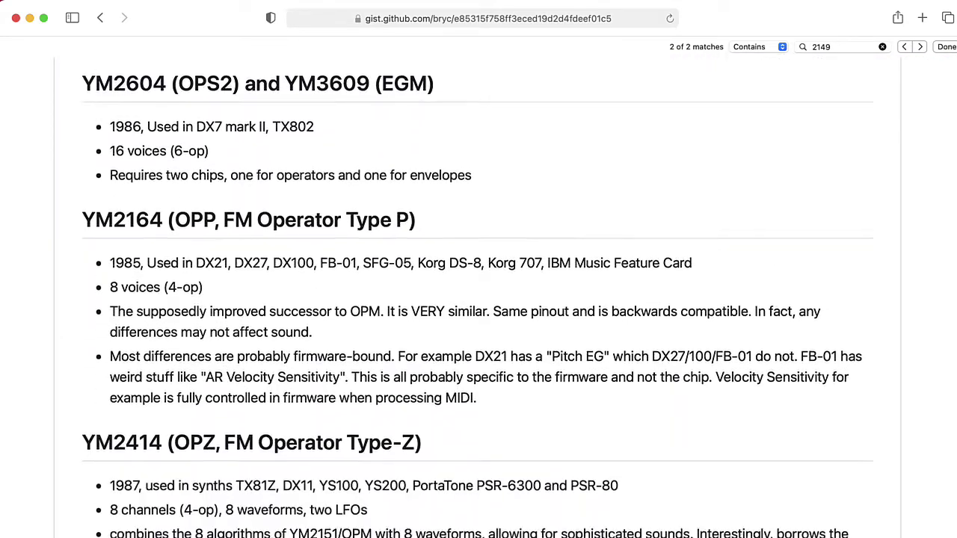
pyautogui.scroll(-8, 479, 299)
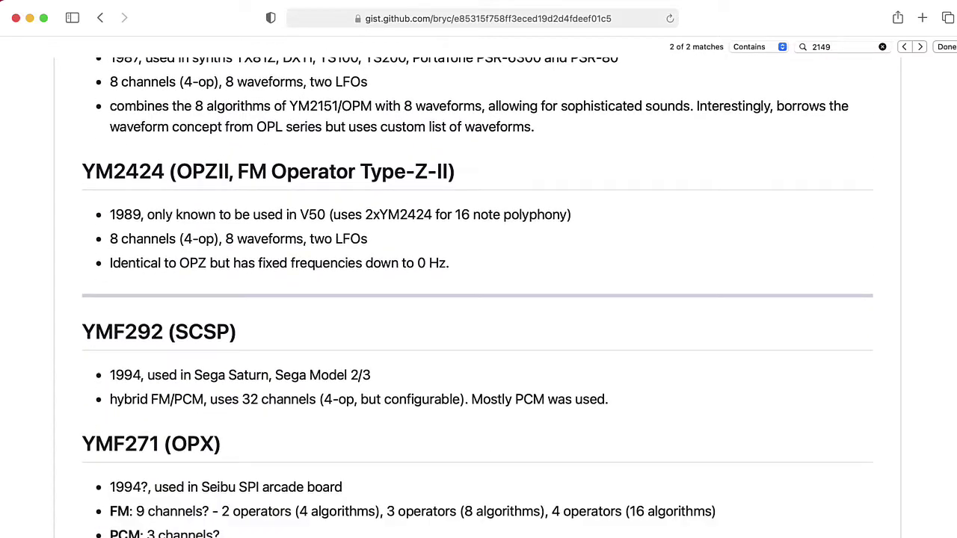
pyautogui.scroll(-8, 479, 299)
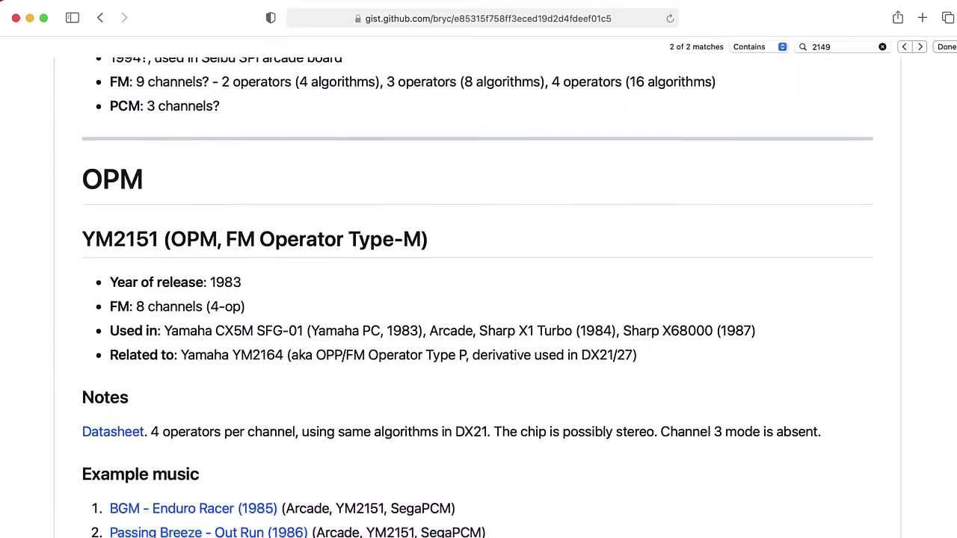
# Scroll the eBay results down through the YM3812, YM2612 and YM2610 chip listings.
pyautogui.scroll(-3, 479, 300)
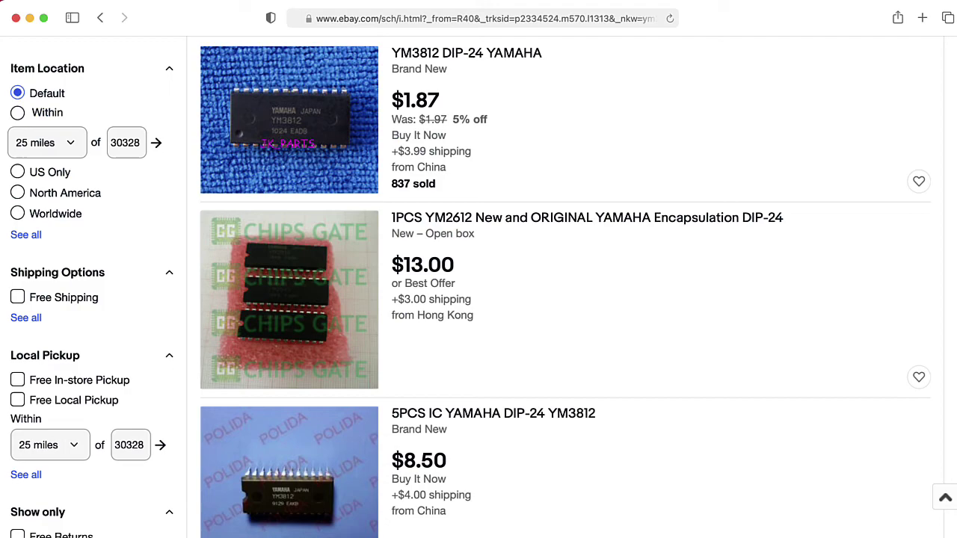
pyautogui.scroll(-1, 478, 299)
pyautogui.scroll(-12, 479, 299)
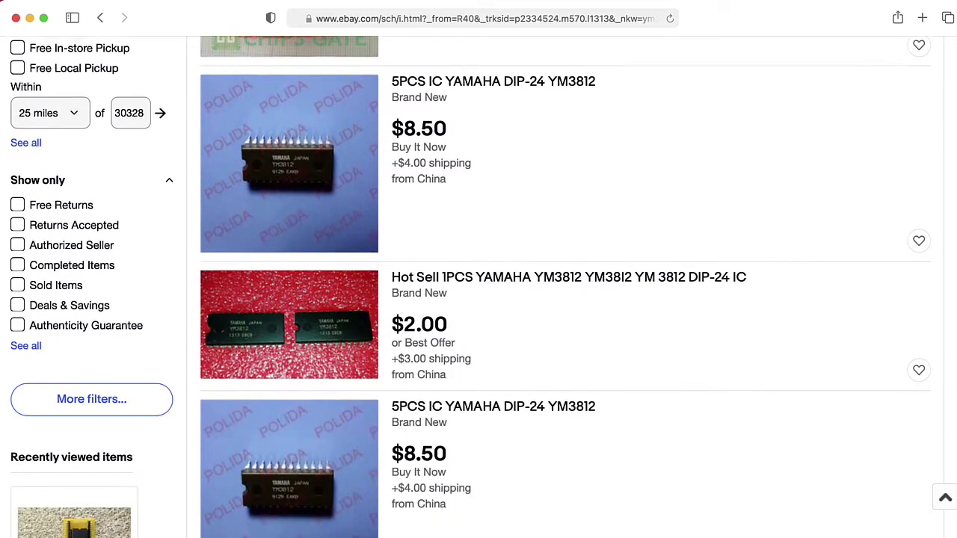
pyautogui.scroll(-12, 479, 299)
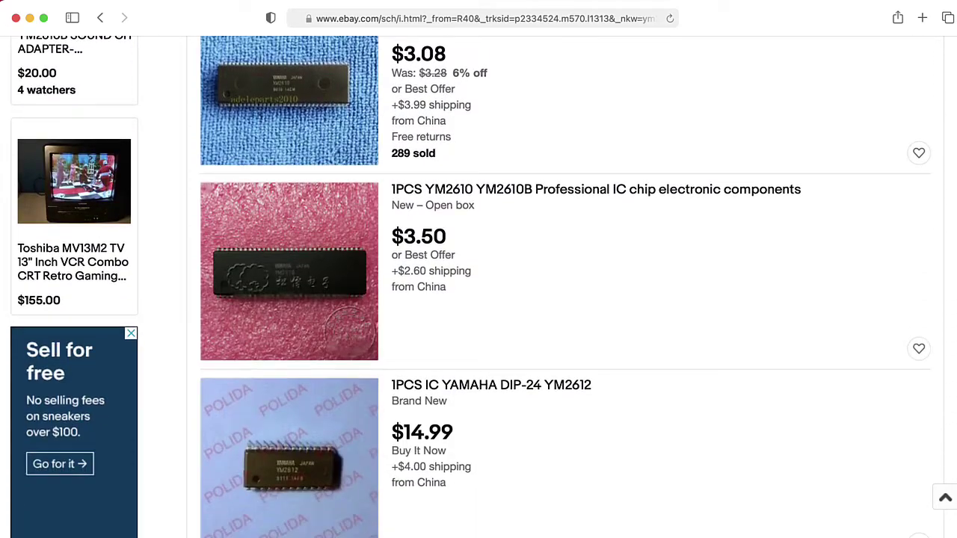
pyautogui.scroll(-16, 478, 299)
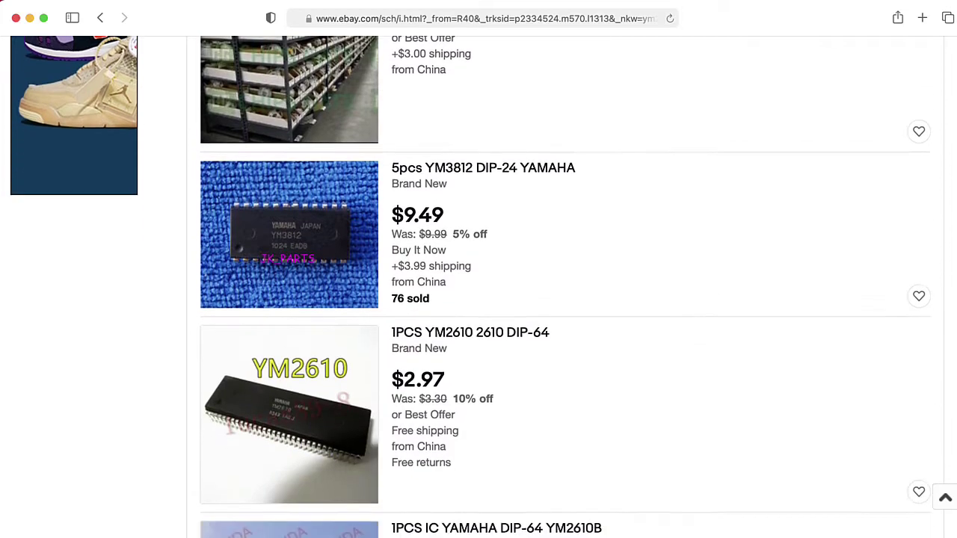
pyautogui.scroll(-13, 479, 299)
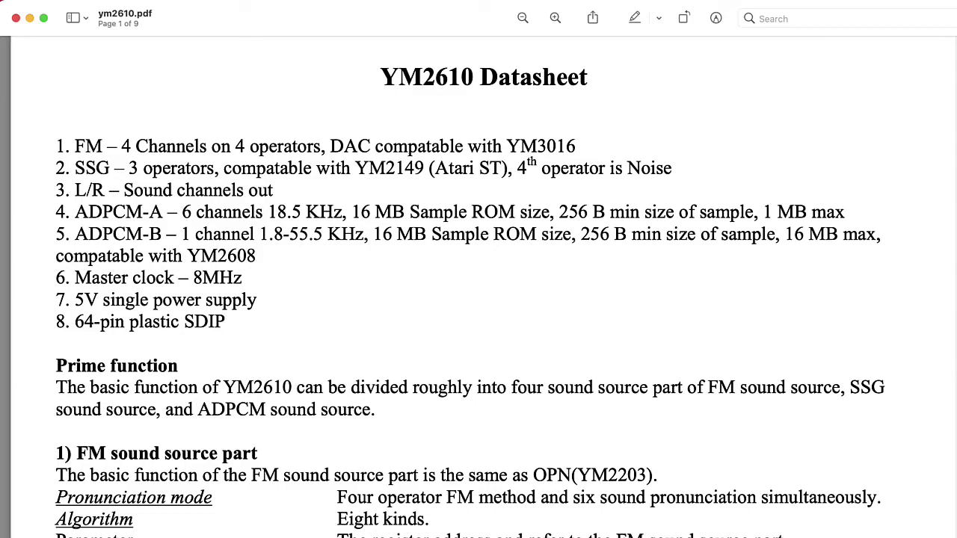
# Scroll ym2610.pdf from page 1 down to the block diagram on page 2.
pyautogui.scroll(-20, 478, 299)
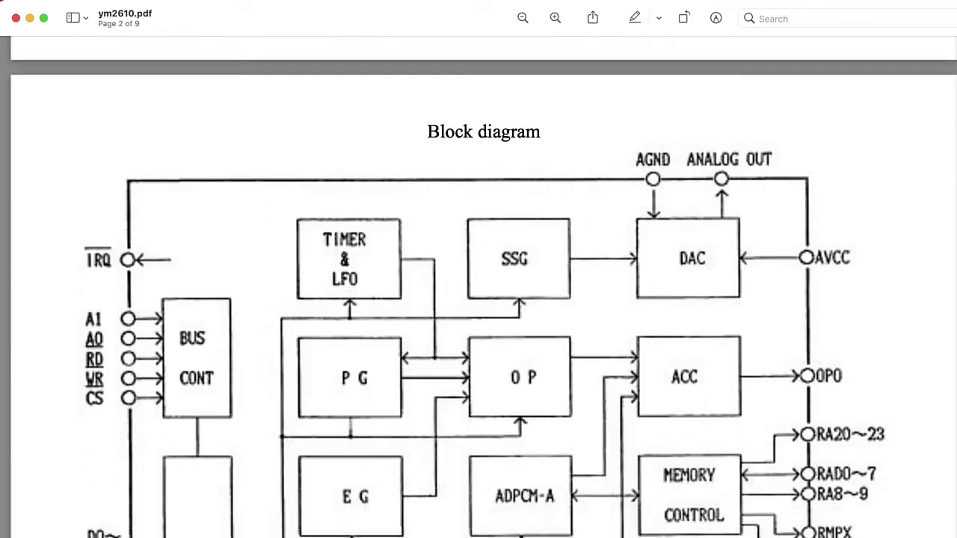
pyautogui.scroll(-4, 478, 299)
pyautogui.scroll(-5, 479, 299)
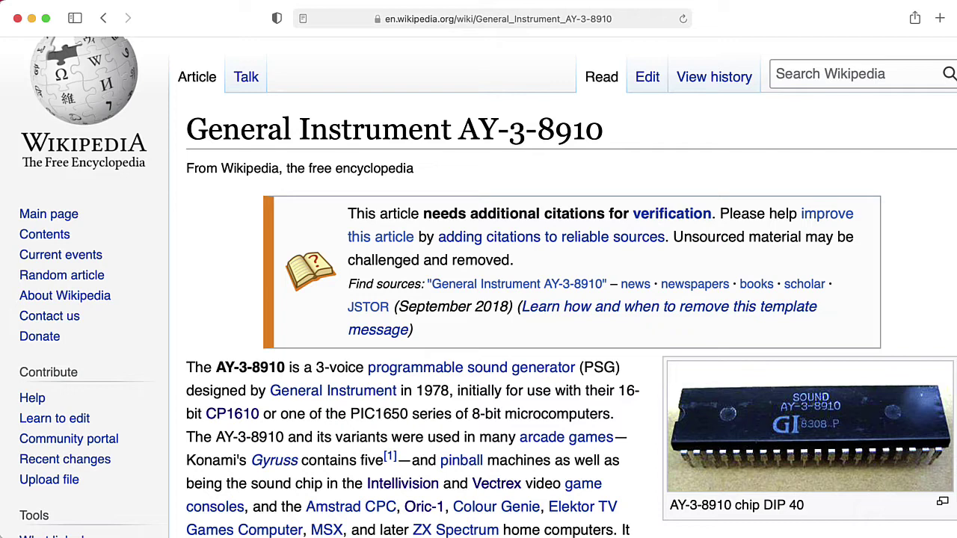
# Scroll the AY-3-8910 article past the Contents box to the Description and Variants sections.
pyautogui.scroll(-7, 479, 284)
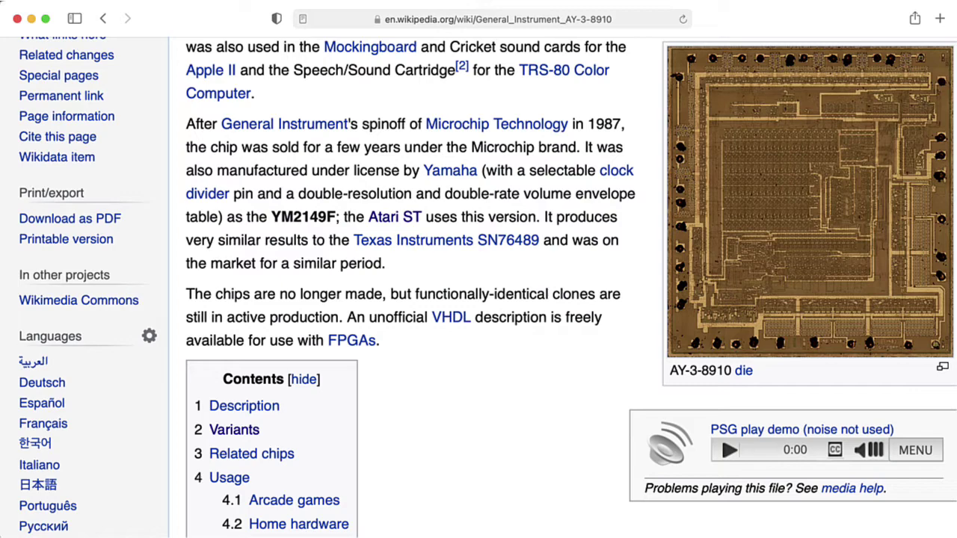
pyautogui.scroll(-4, 479, 284)
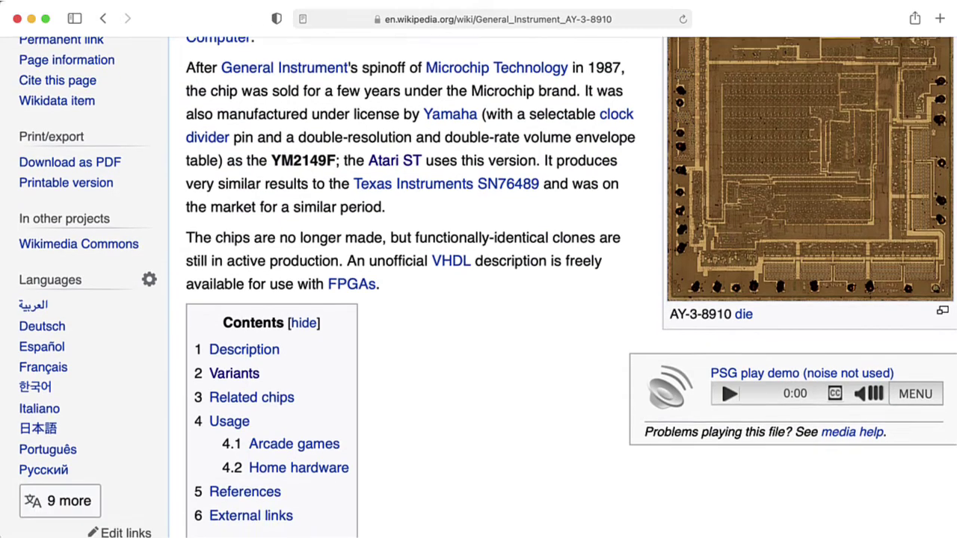
pyautogui.scroll(-4, 478, 285)
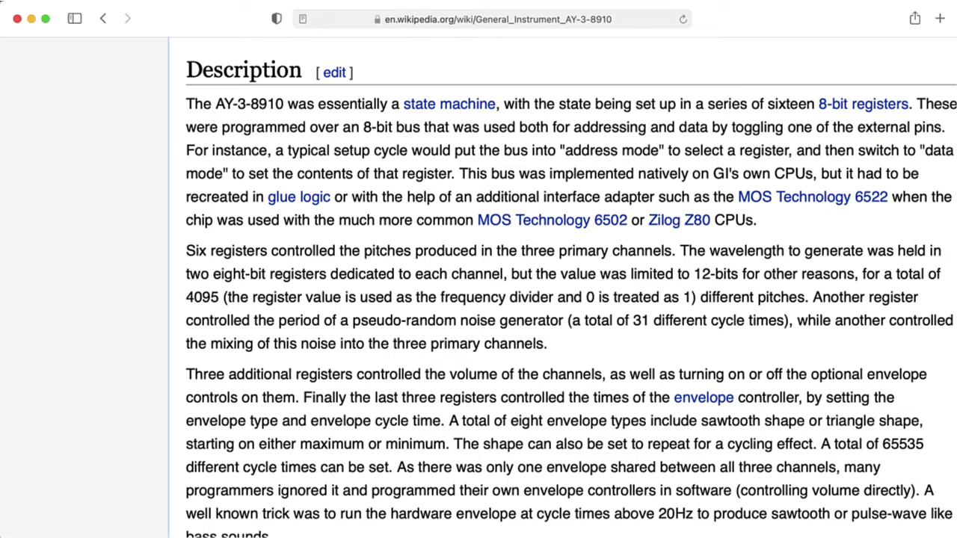
pyautogui.scroll(-7, 478, 284)
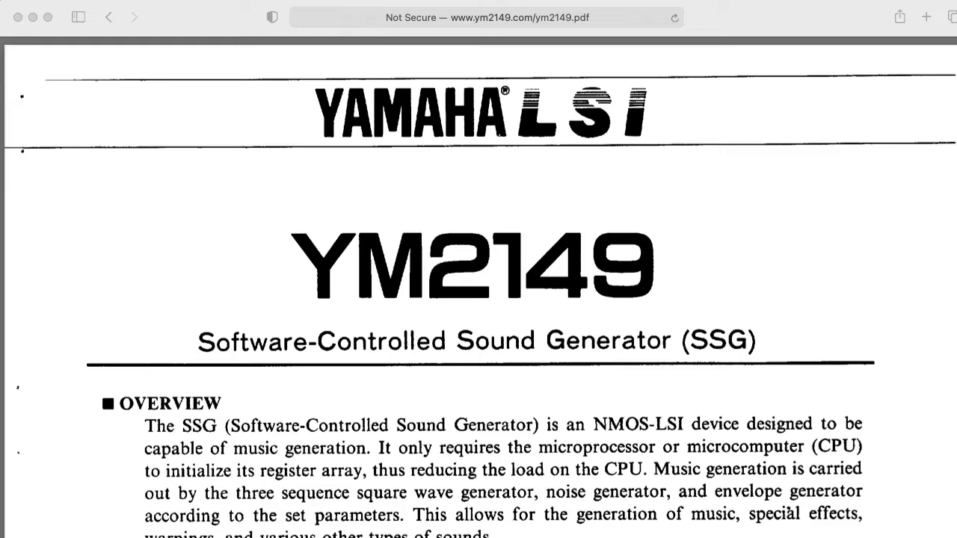
# Scroll ym2149.pdf from the title page down to the 40-pin PIN LAYOUT diagram on page 2.
pyautogui.scroll(-10, 478, 287)
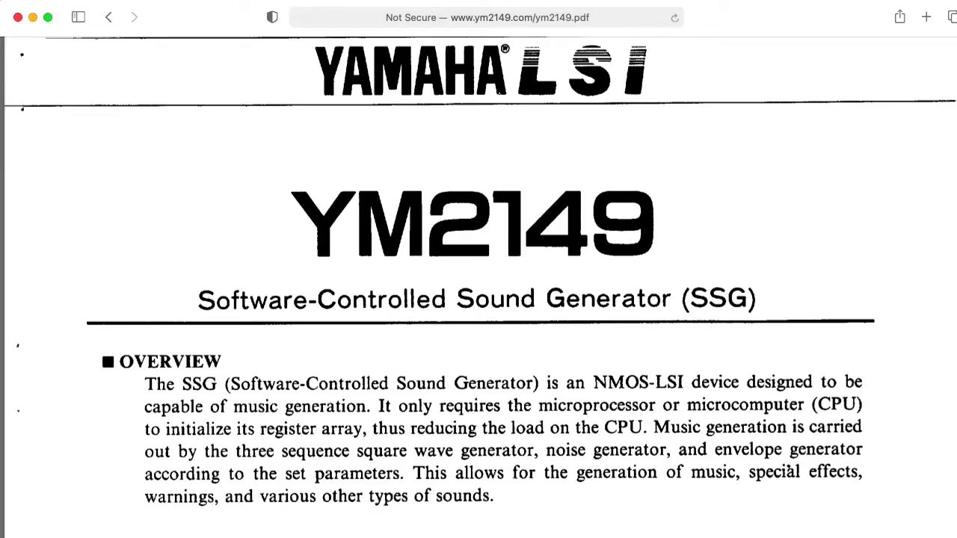
pyautogui.scroll(-15, 785, 90)
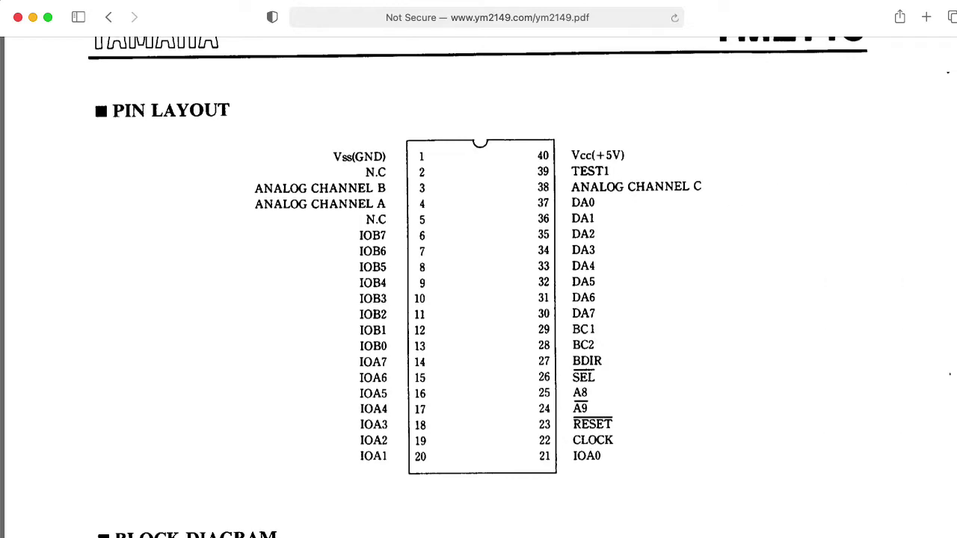
# Scroll ym2149.pdf to the BLOCK DIAGRAM page with its heading visible.
pyautogui.scroll(-10, 479, 299)
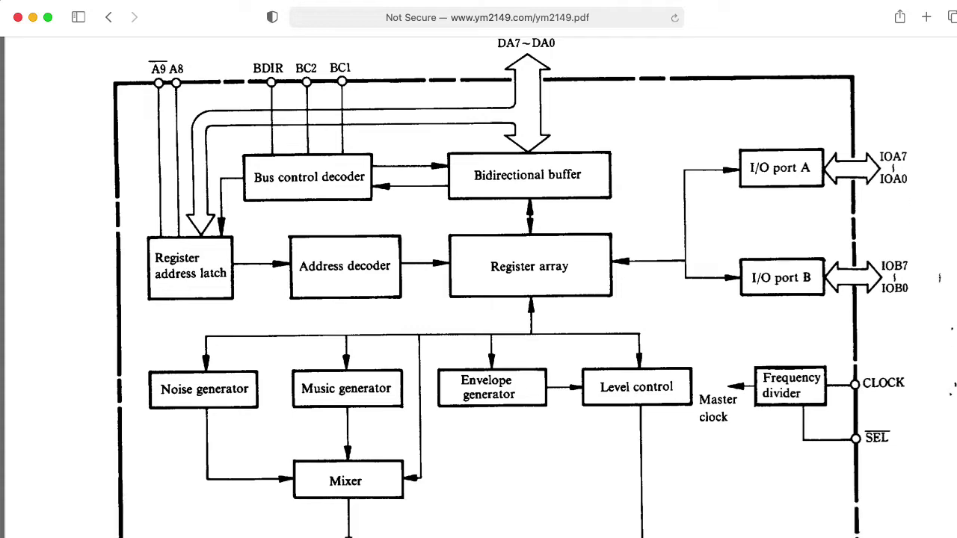
pyautogui.scroll(-3, 478, 299)
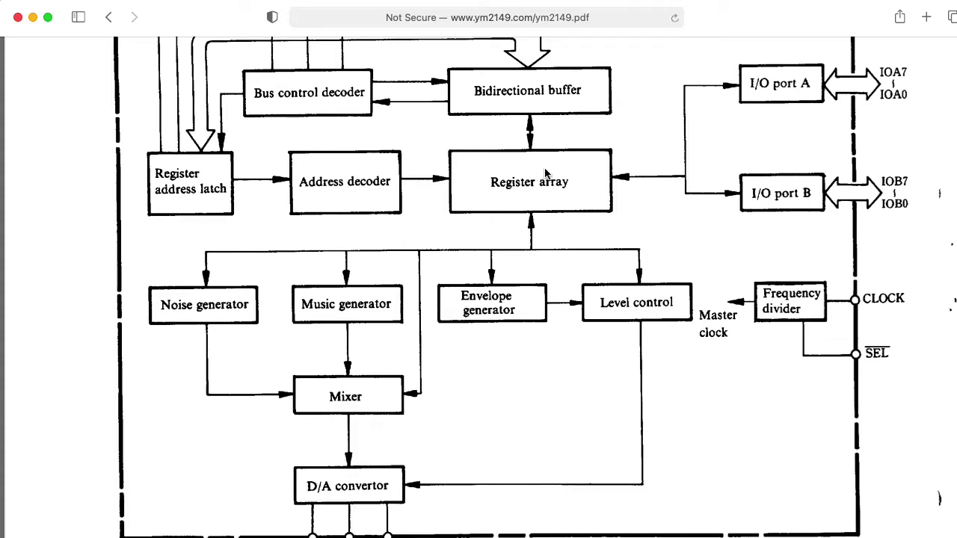
pyautogui.scroll(4, 527, 287)
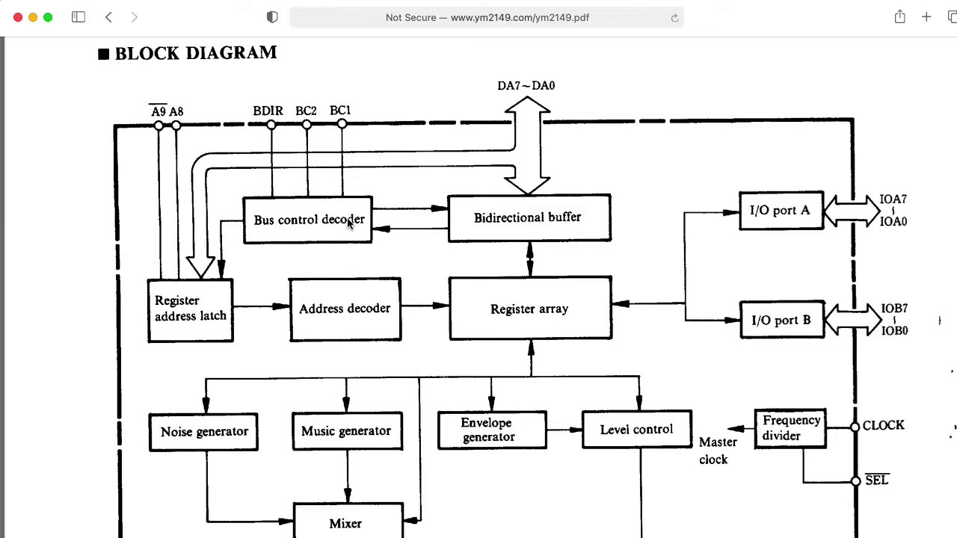
# Read down the YM2149 register, noise and envelope sections to the Table 4 envelope shapes.
pyautogui.scroll(-20, 482, 348)
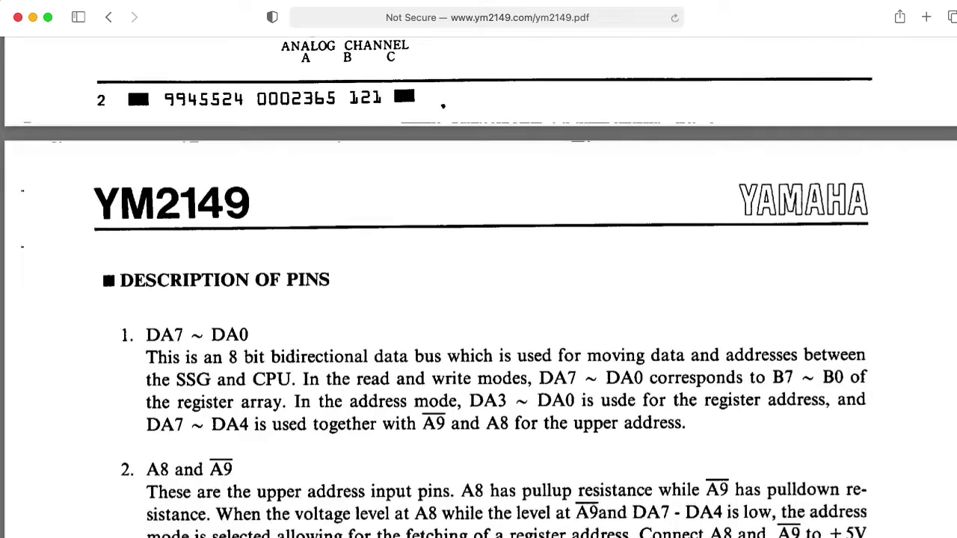
pyautogui.scroll(-10, 483, 299)
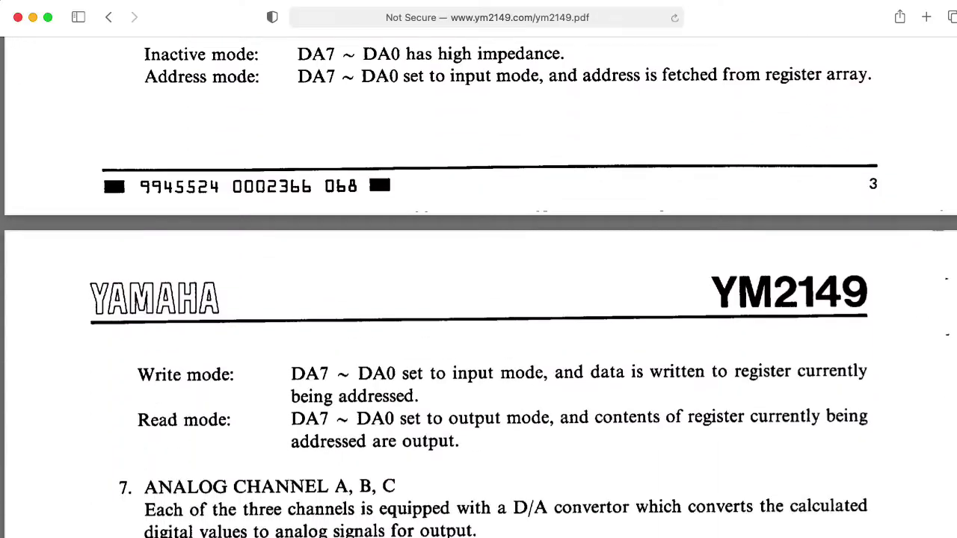
pyautogui.scroll(-15, 478, 299)
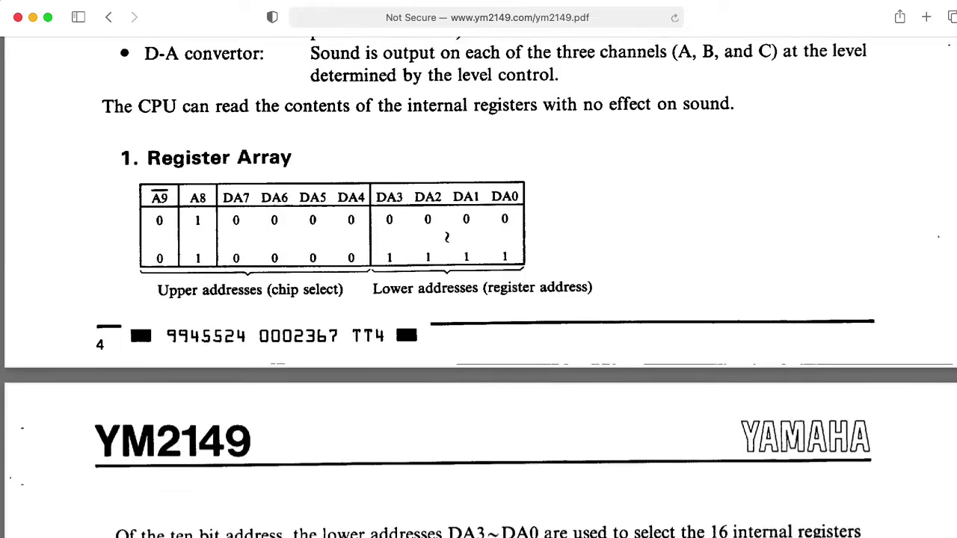
pyautogui.scroll(-10, 591, 280)
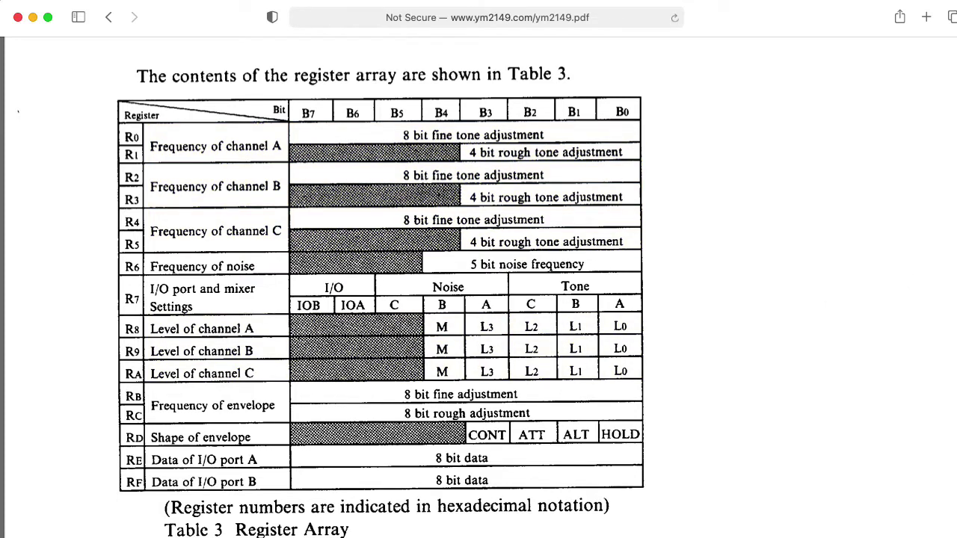
pyautogui.scroll(-15, 478, 285)
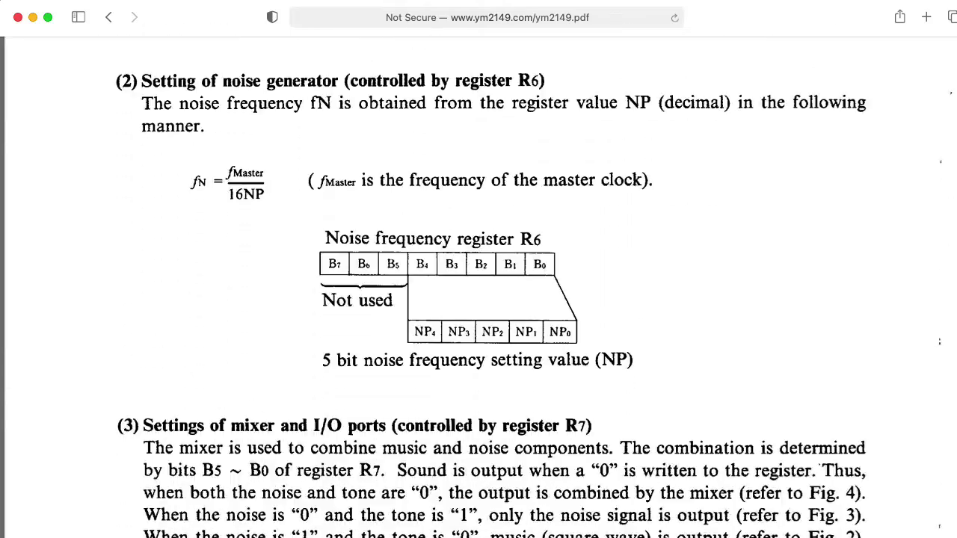
pyautogui.scroll(-20, 479, 284)
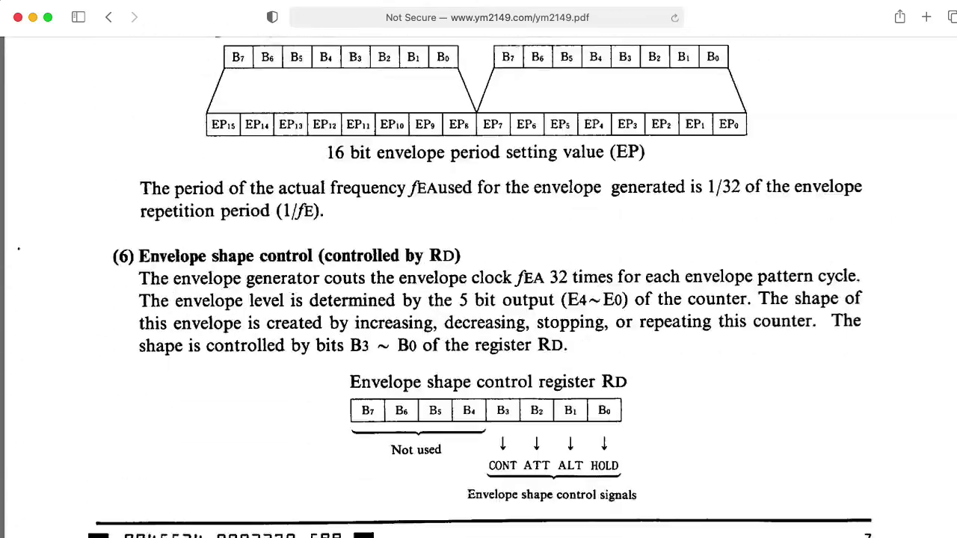
pyautogui.scroll(-15, 478, 284)
pyautogui.scroll(5, 479, 284)
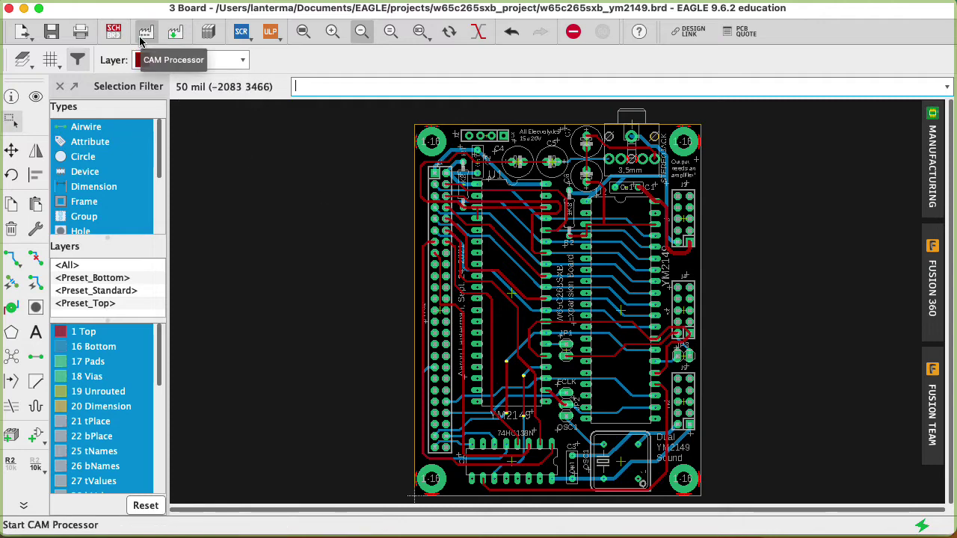
# Switch EAGLE from the w65c265sxb_ym2149 board layout to its schematic.
pyautogui.click(114, 33)
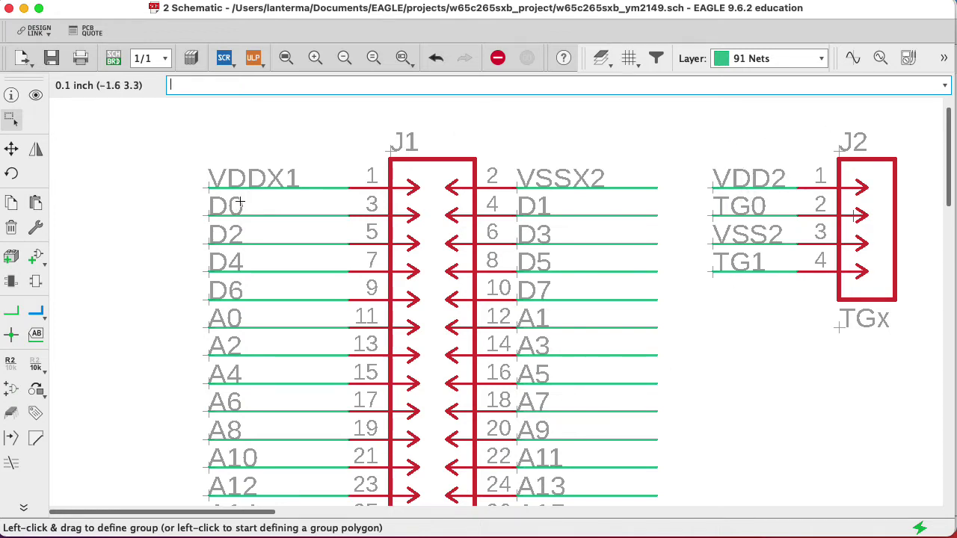
pyautogui.scroll(1, 952, 174)
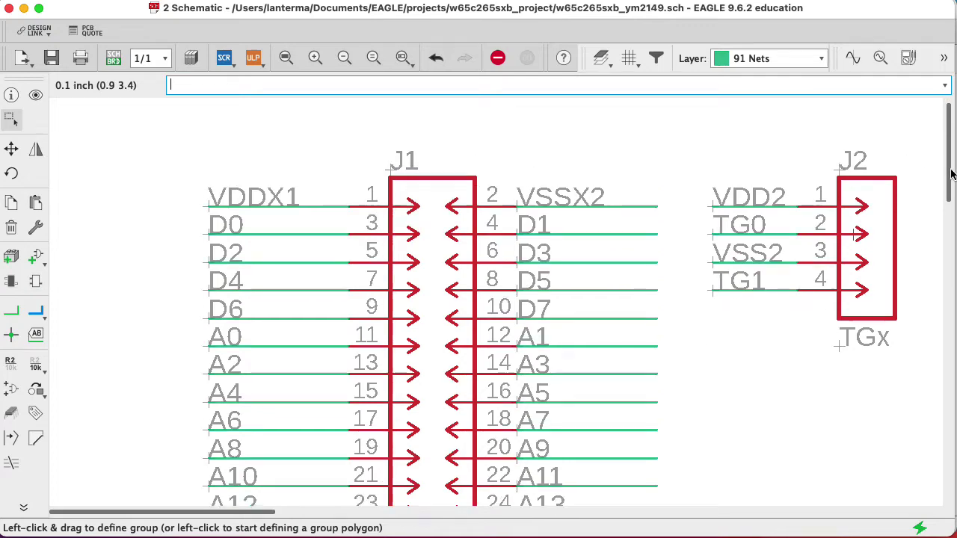
pyautogui.moveTo(951, 173); pyautogui.dragTo(951, 299)
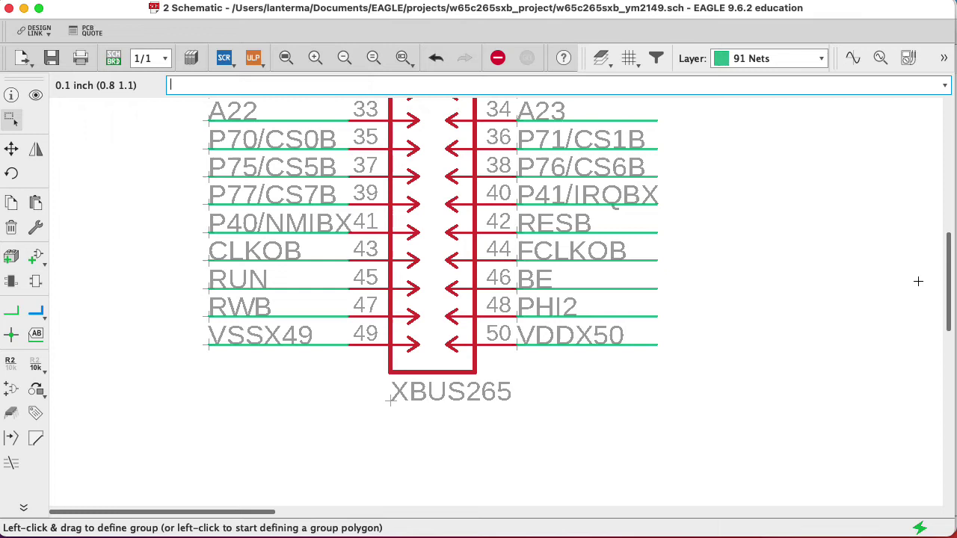
pyautogui.moveTo(947, 272); pyautogui.dragTo(954, 148)
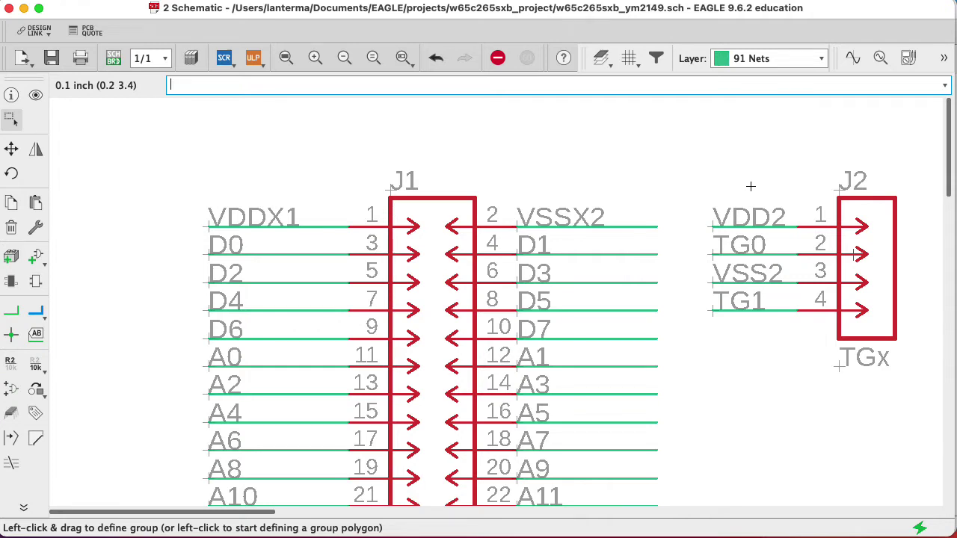
# Zoom out and pan the schematic to U2 YM2149 and the IC1 74HC138N decoder.
pyautogui.click(344, 58)
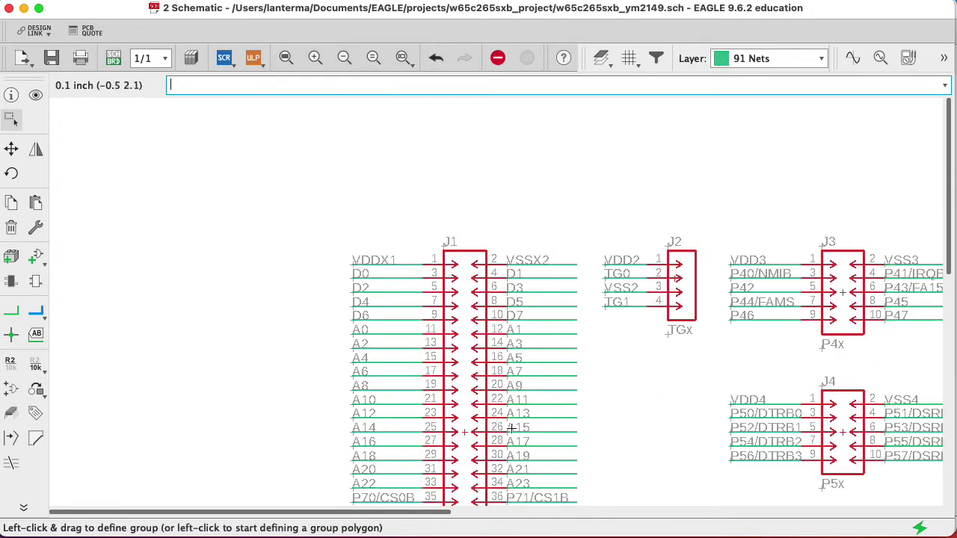
pyautogui.moveTo(414, 514); pyautogui.dragTo(515, 517)
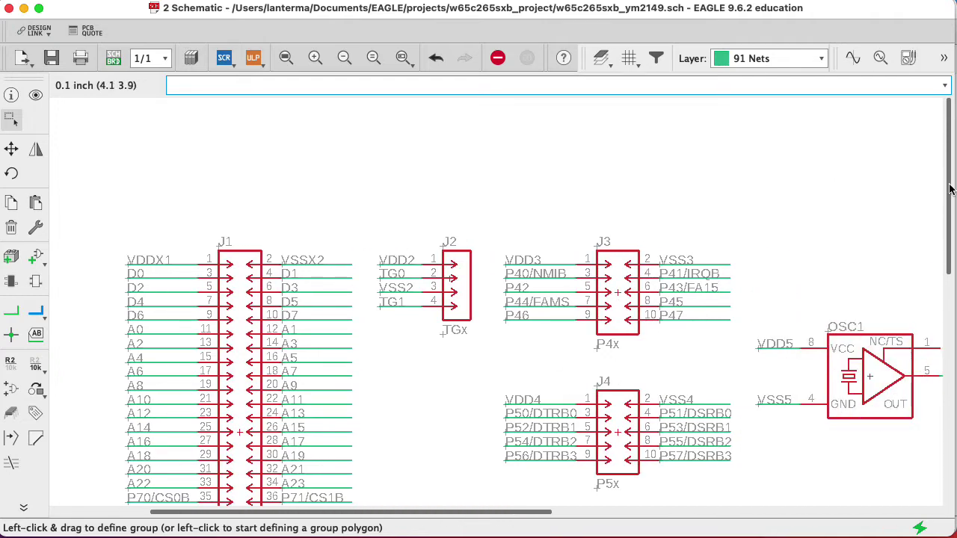
pyautogui.scroll(-5, 950, 189)
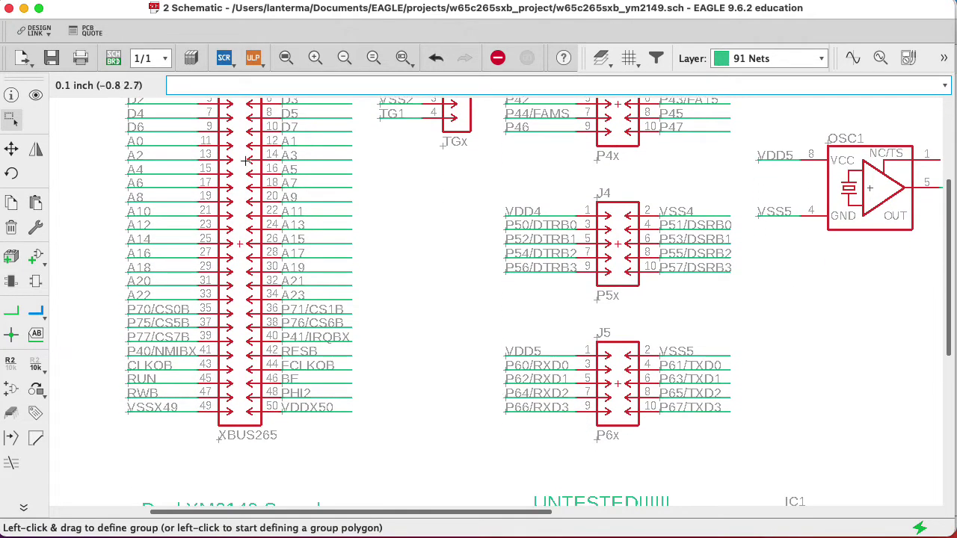
pyautogui.moveTo(550, 515); pyautogui.dragTo(853, 515)
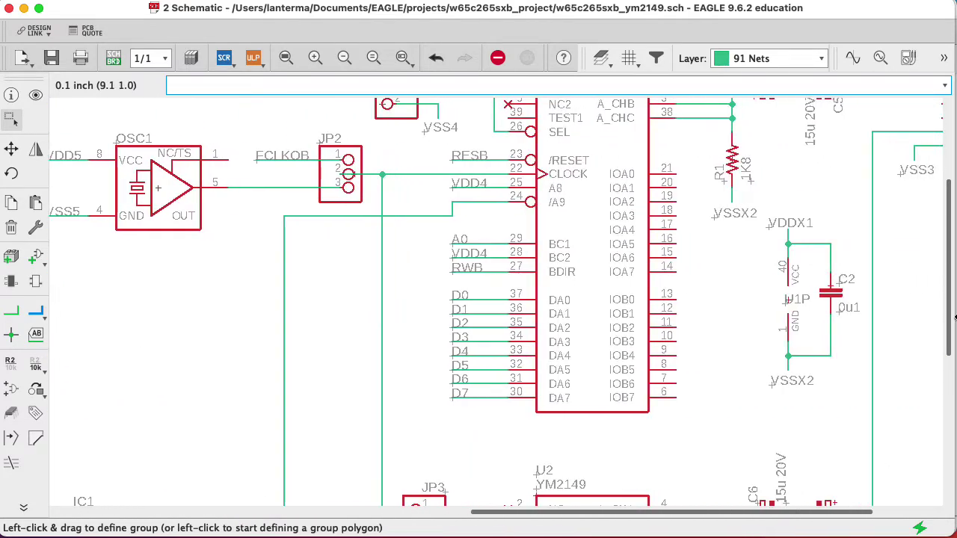
pyautogui.moveTo(955, 318); pyautogui.dragTo(953, 409)
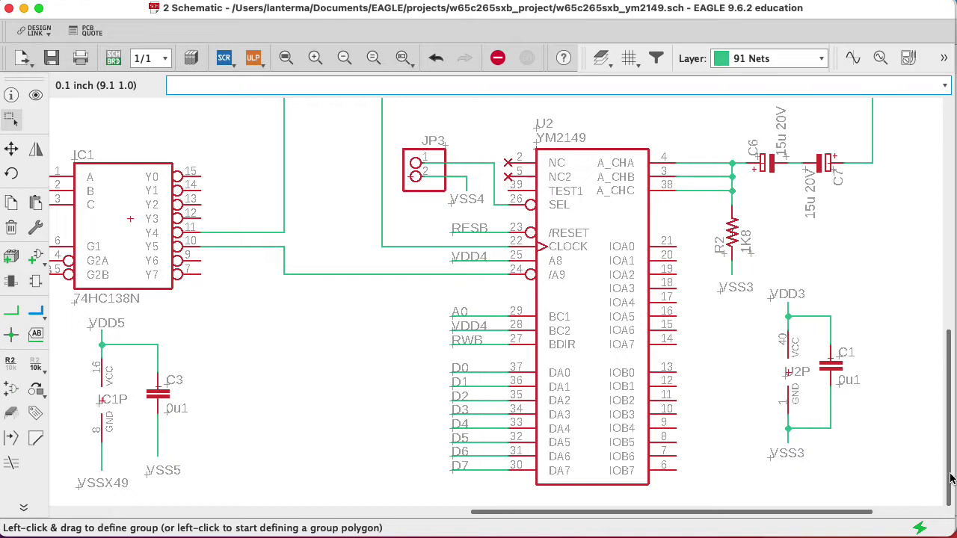
pyautogui.hscroll(-5, 524, 522)
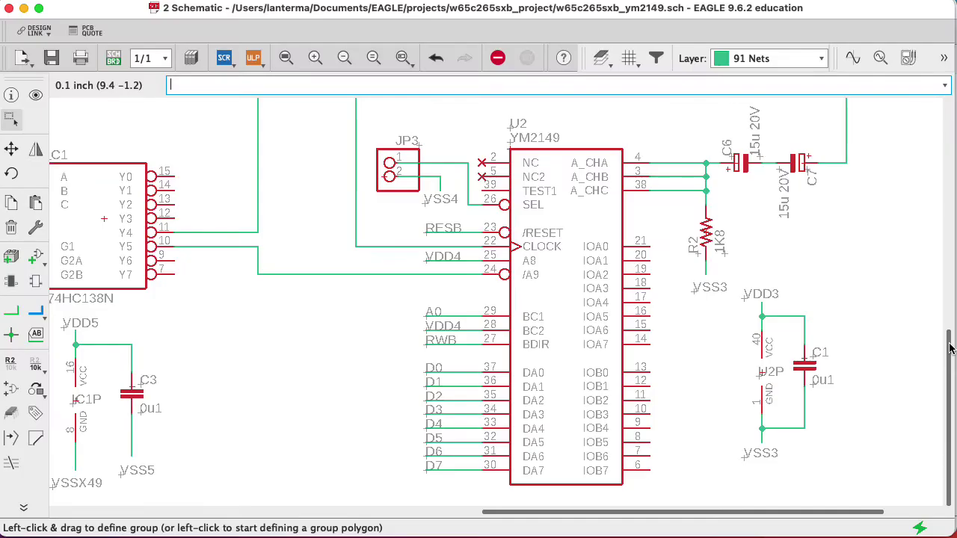
# Pan up to U1 in the schematic, then return to the routed w65c265sxb_ym2149.brd layout.
pyautogui.moveTo(950, 348); pyautogui.dragTo(949, 232)
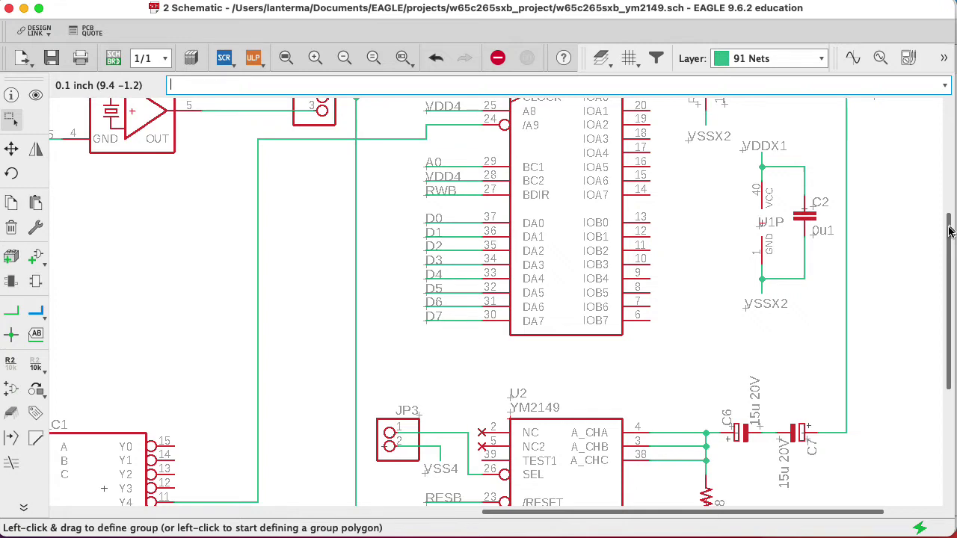
pyautogui.moveTo(948, 232); pyautogui.dragTo(945, 249)
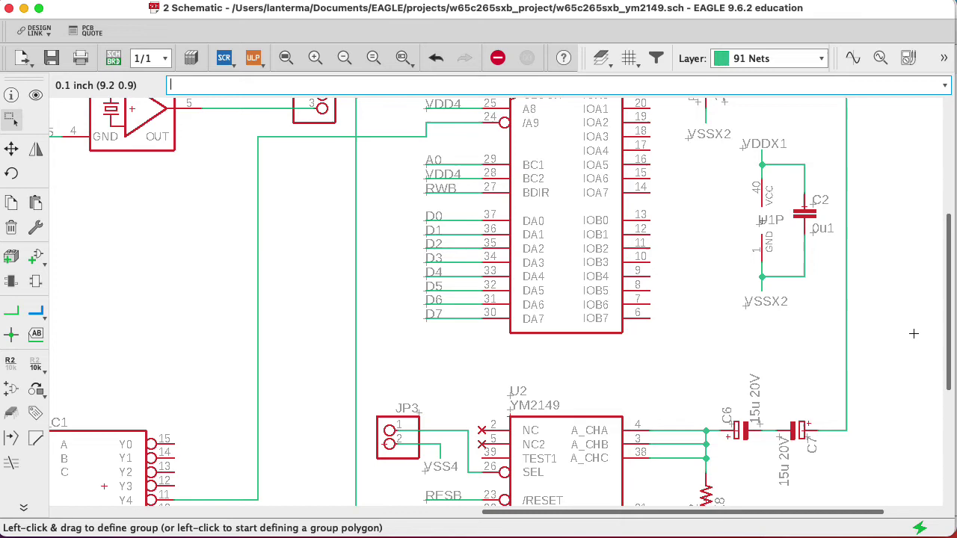
pyautogui.moveTo(950, 329); pyautogui.dragTo(947, 273)
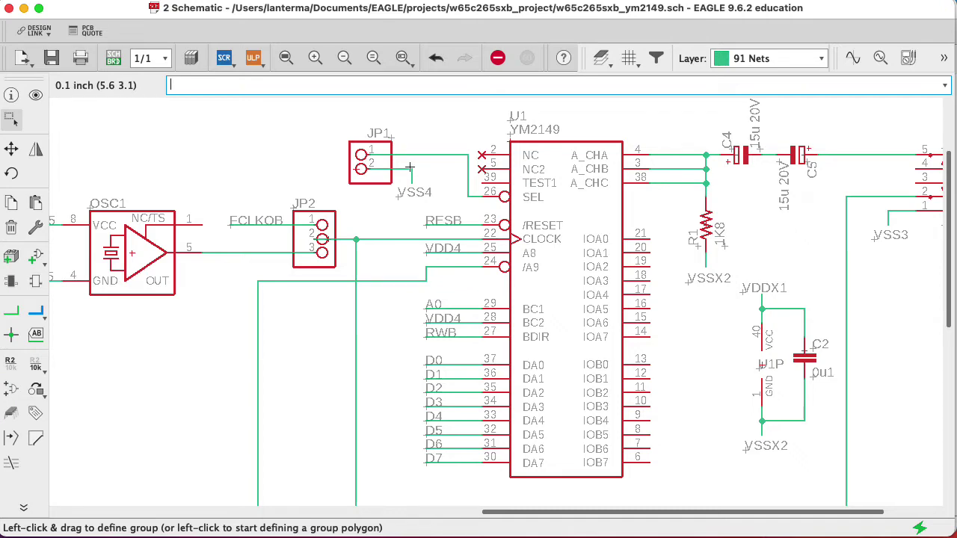
pyautogui.click(112, 57)
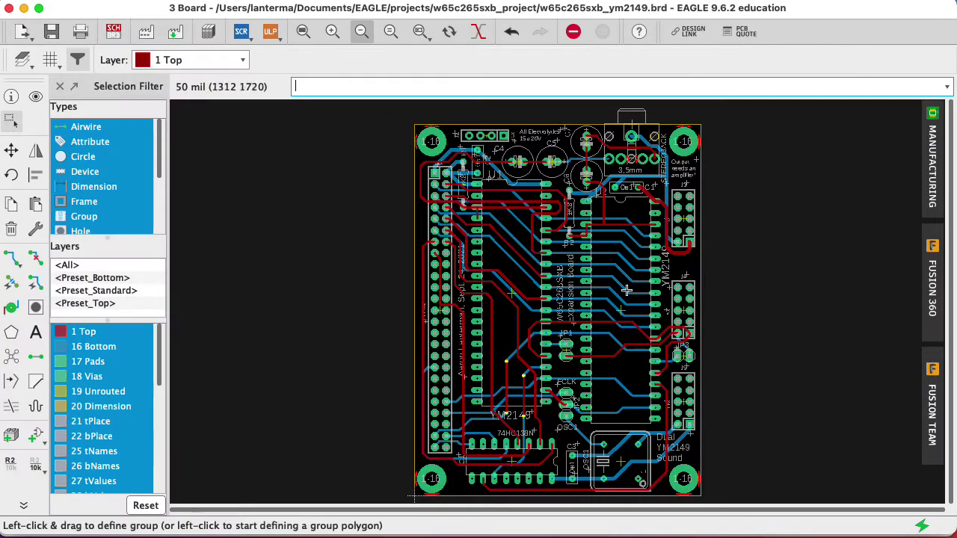
# Zoom the board view in on the YM2149 chip and the JP1–JP3 jumpers.
pyautogui.click(419, 32)
pyautogui.moveTo(716, 462); pyautogui.dragTo(416, 172)
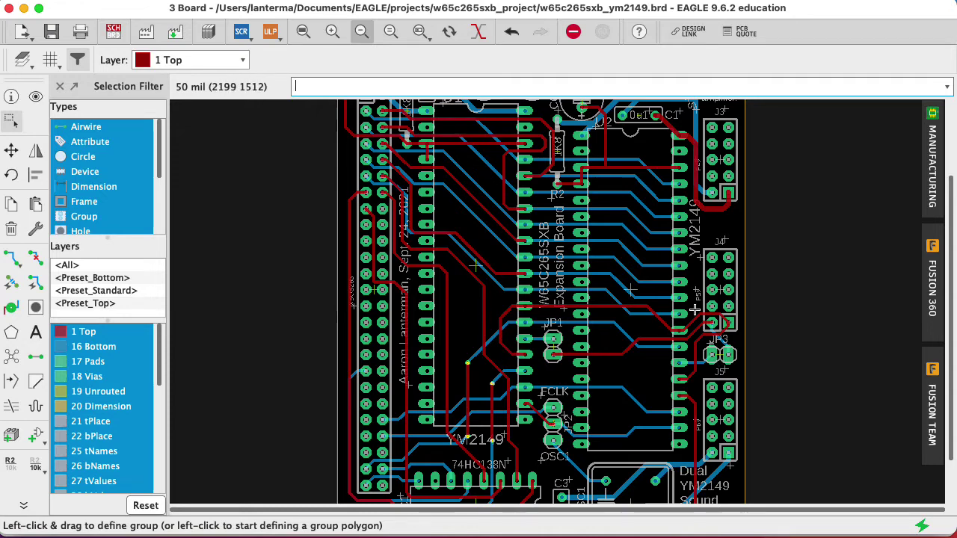
# With the NAME command, rename the jumper near FCLK (JP2) to the temporary name JPX.
pyautogui.write('name')
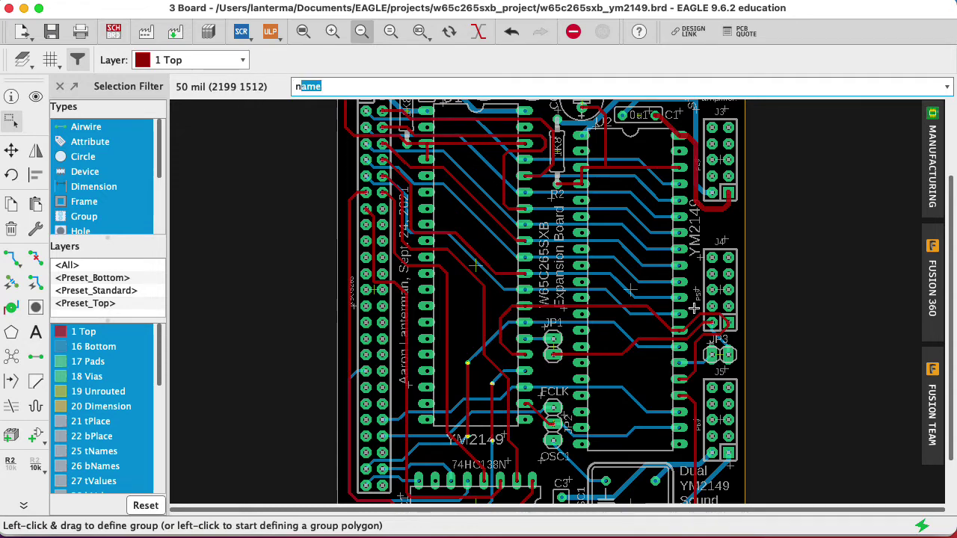
pyautogui.press('Return')
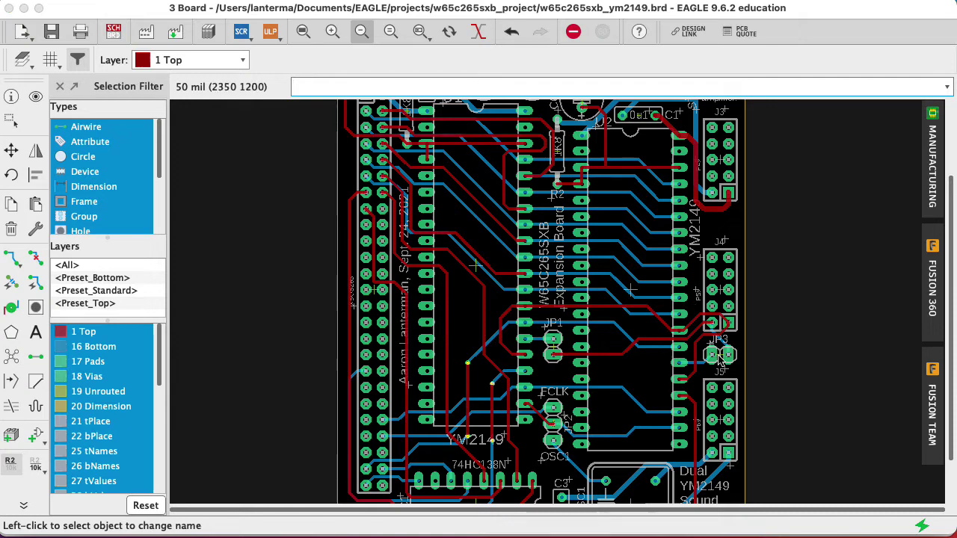
pyautogui.click(719, 356)
pyautogui.write('J')
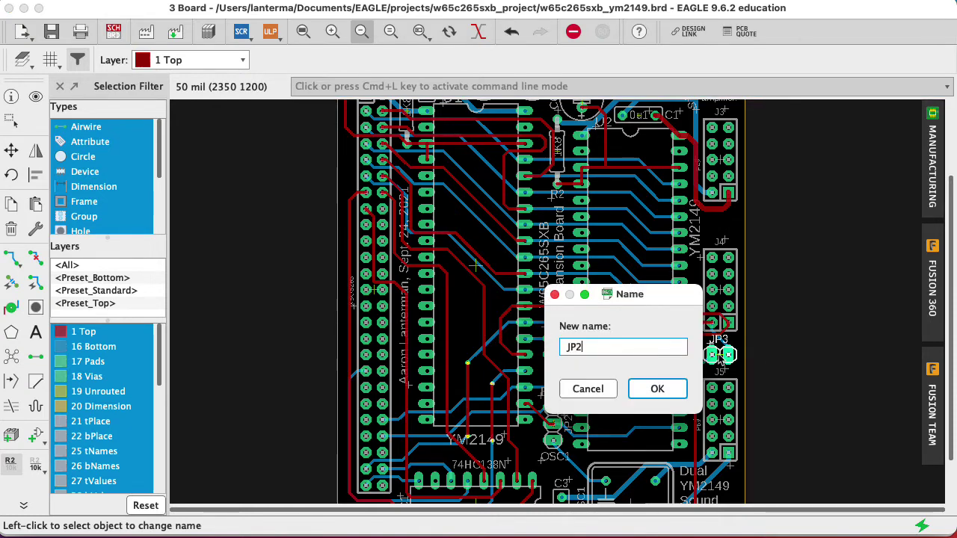
pyautogui.write('P2')
pyautogui.press('Return')
pyautogui.press('Return')
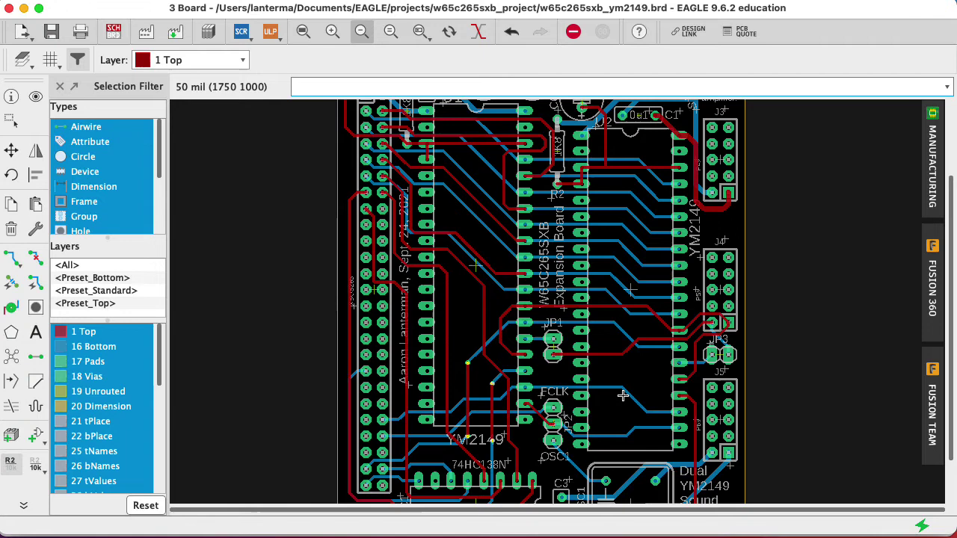
pyautogui.click(558, 423)
pyautogui.click(557, 427)
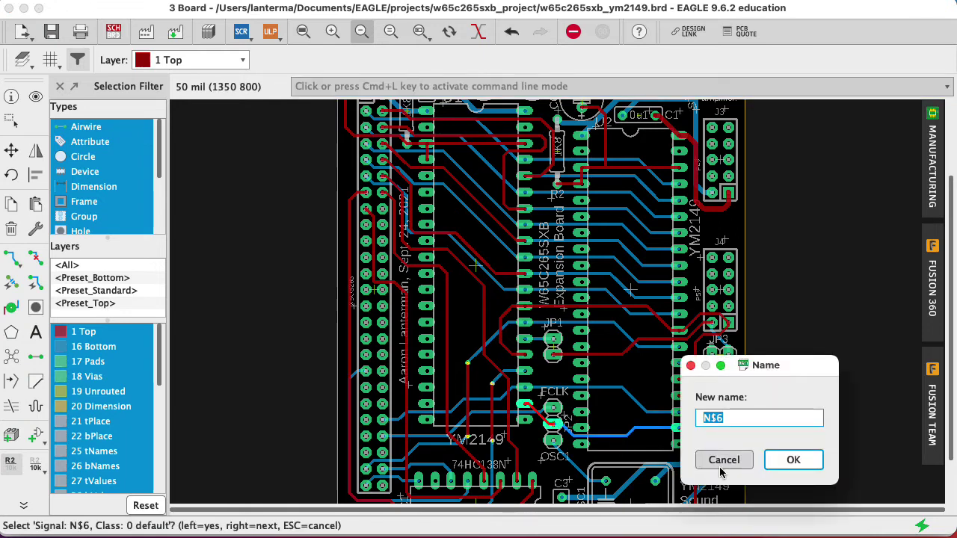
pyautogui.click(721, 460)
pyautogui.click(558, 424)
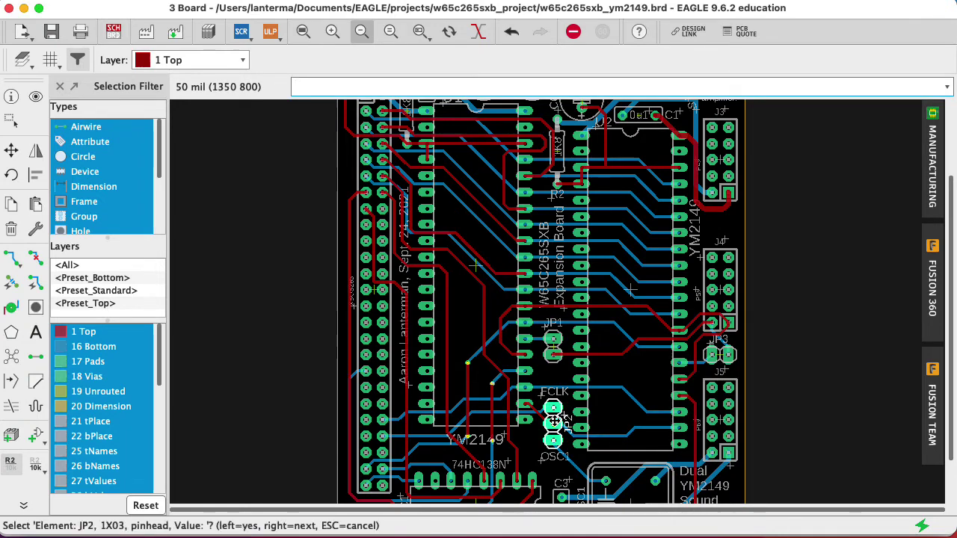
pyautogui.click(558, 423)
pyautogui.write('JPX')
pyautogui.press('Return')
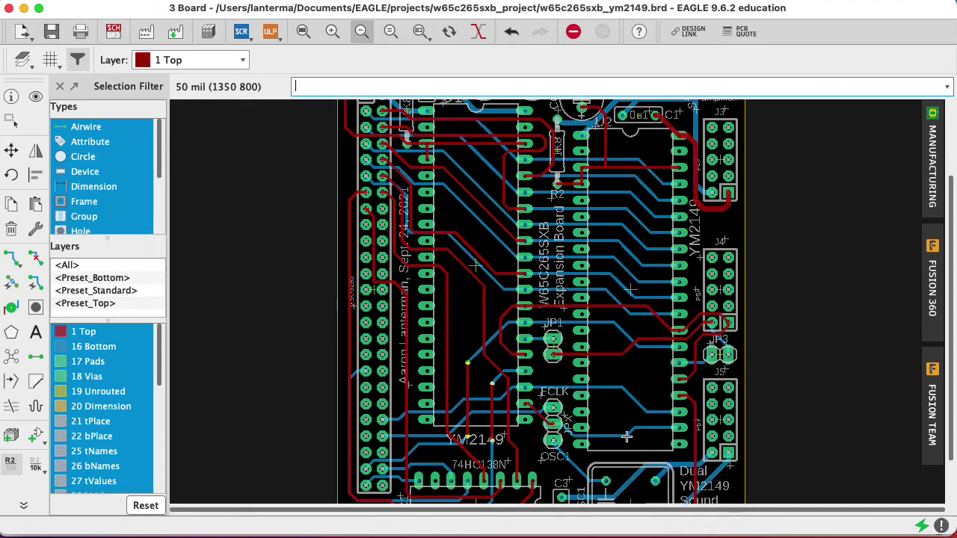
# Rename the right-side jumper JP3 to JP2, then rename JPX to JP3.
pyautogui.click(730, 355)
pyautogui.write('JP2')
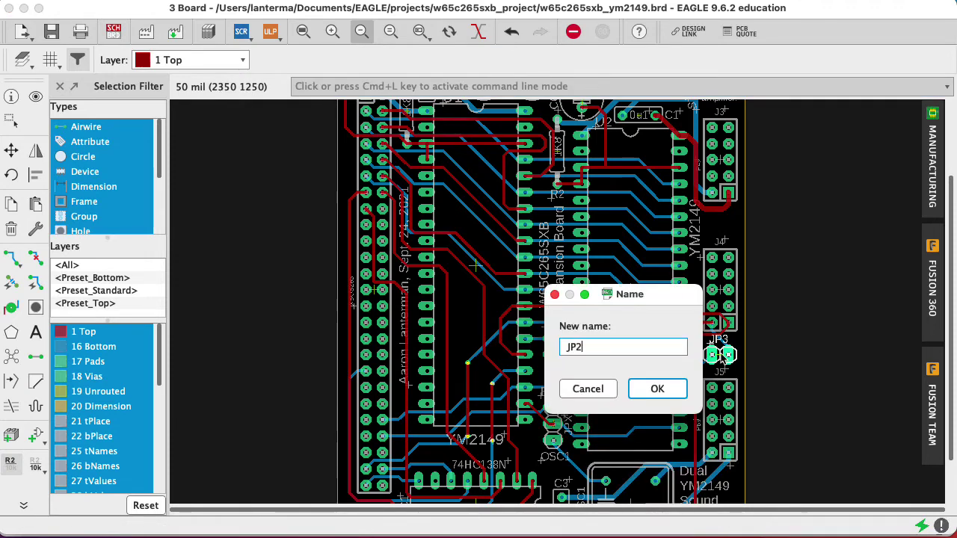
pyautogui.press('Return')
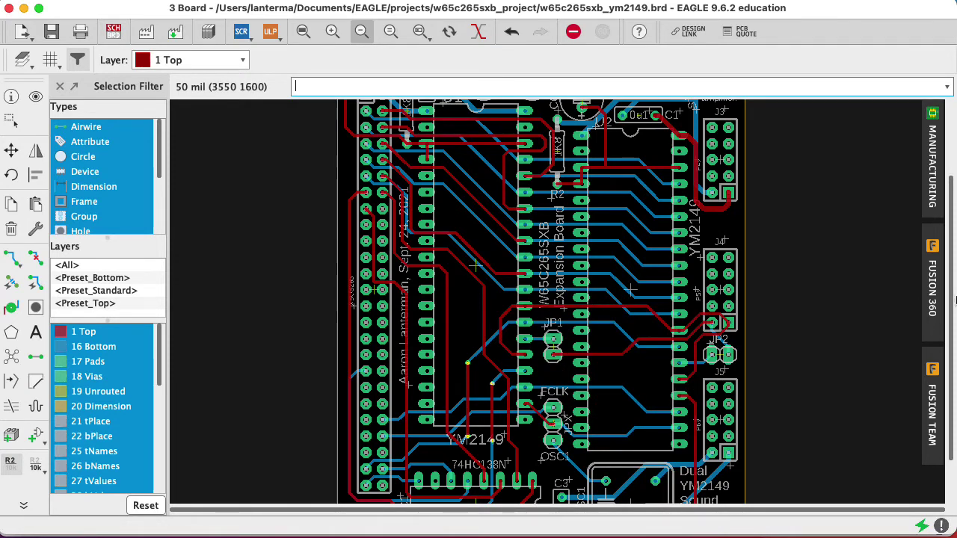
pyautogui.scroll(-2, 951, 303)
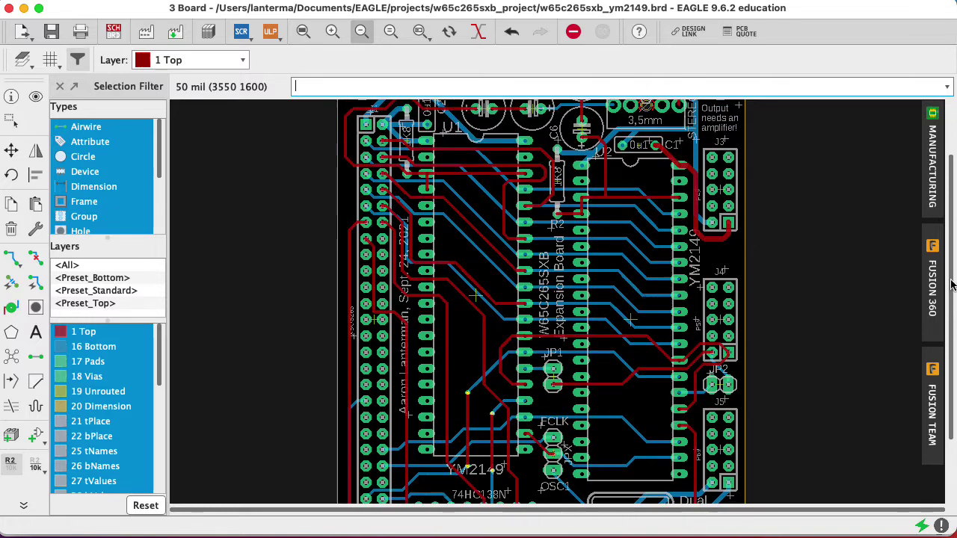
pyautogui.click(558, 420)
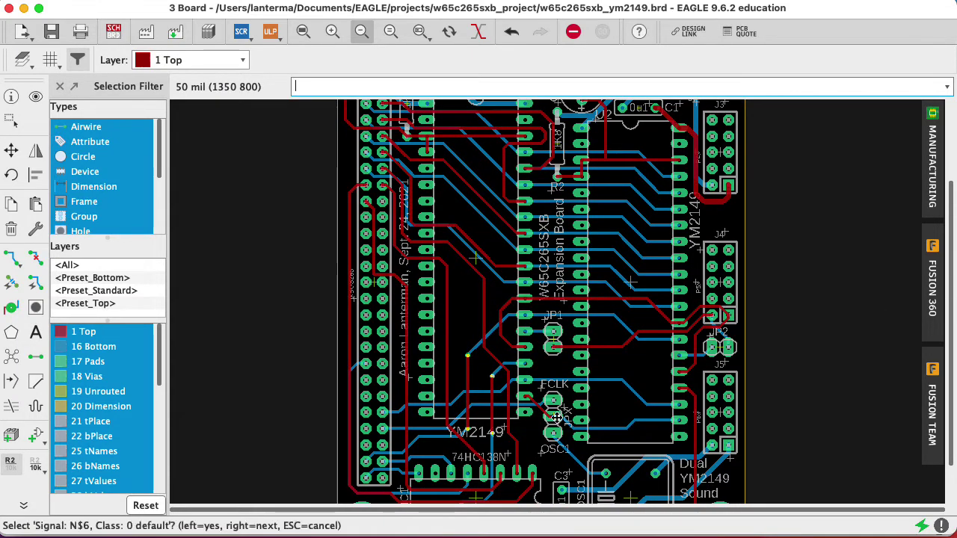
pyautogui.click(558, 421)
pyautogui.click(723, 453)
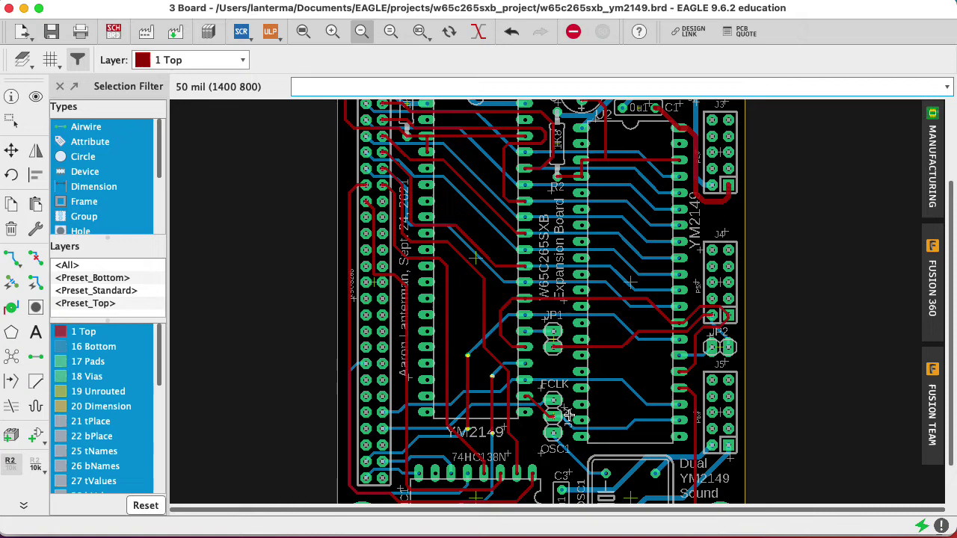
pyautogui.click(559, 413)
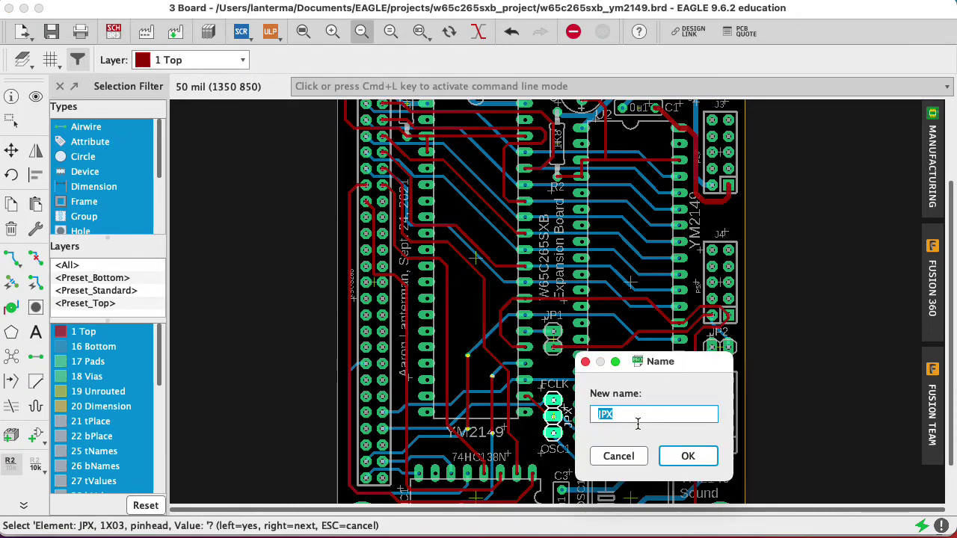
pyautogui.write('JP3')
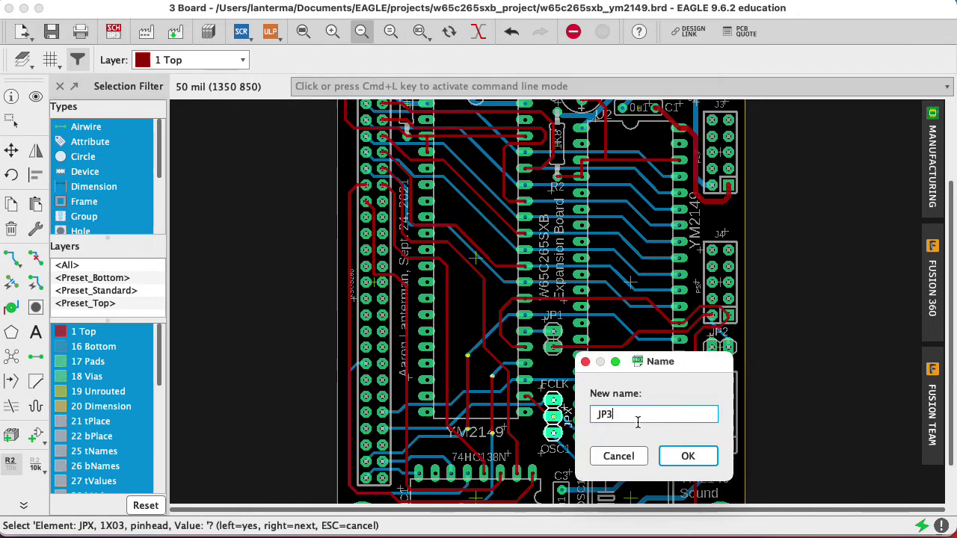
pyautogui.press('Return')
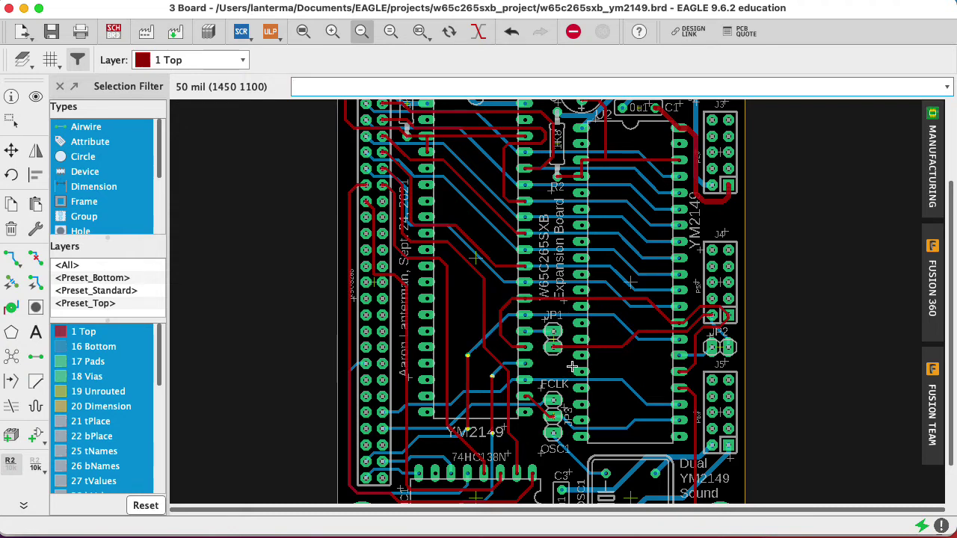
pyautogui.write('x')
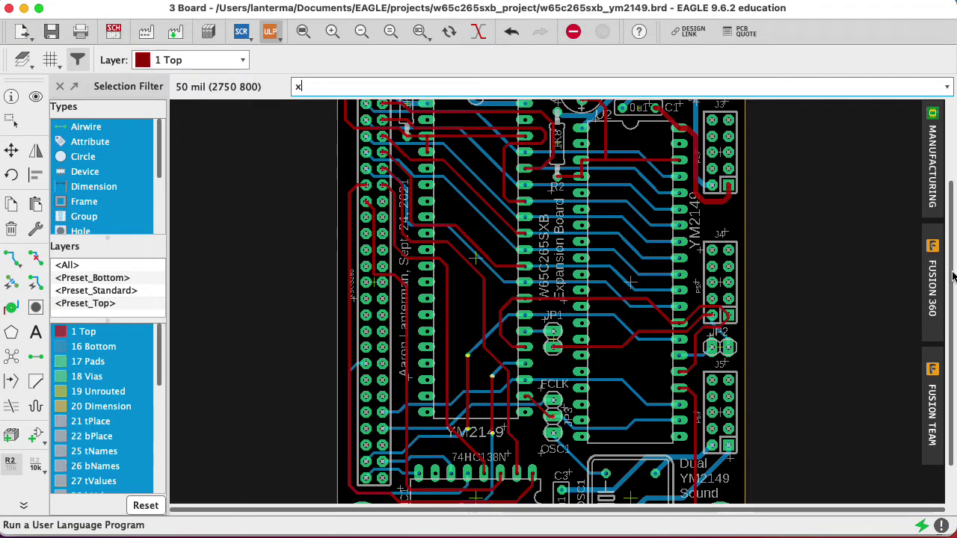
pyautogui.scroll(1, 954, 263)
pyautogui.scroll(2, 954, 263)
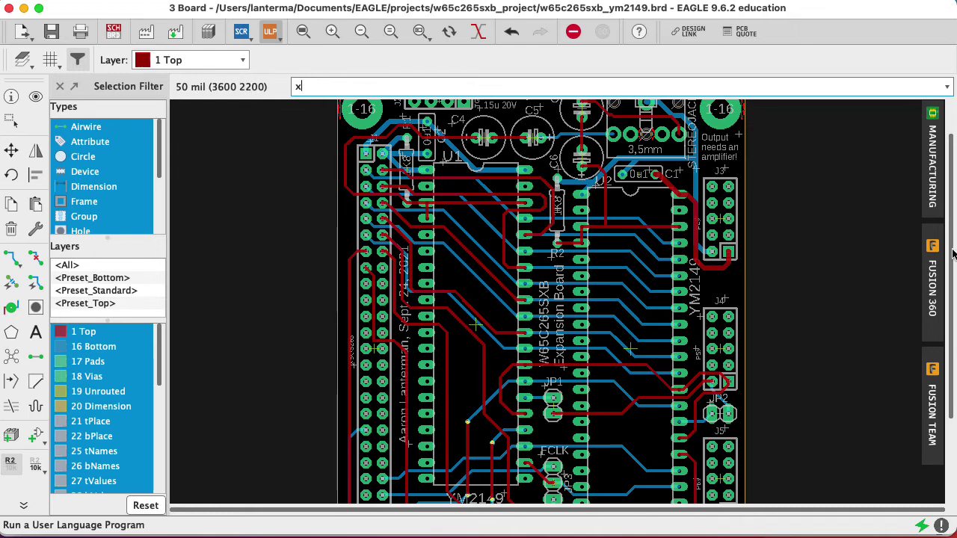
pyautogui.moveTo(953, 257); pyautogui.dragTo(954, 326)
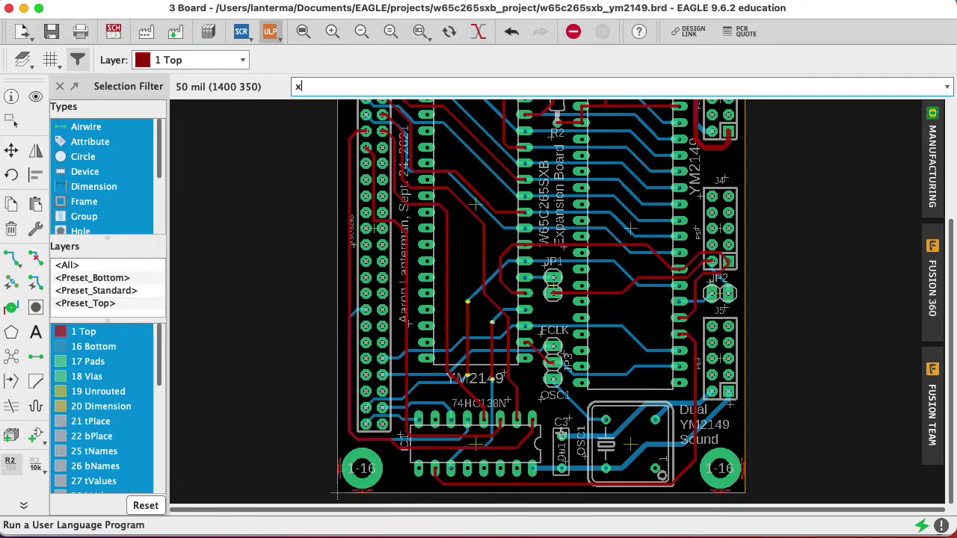
pyautogui.press('super+grave')
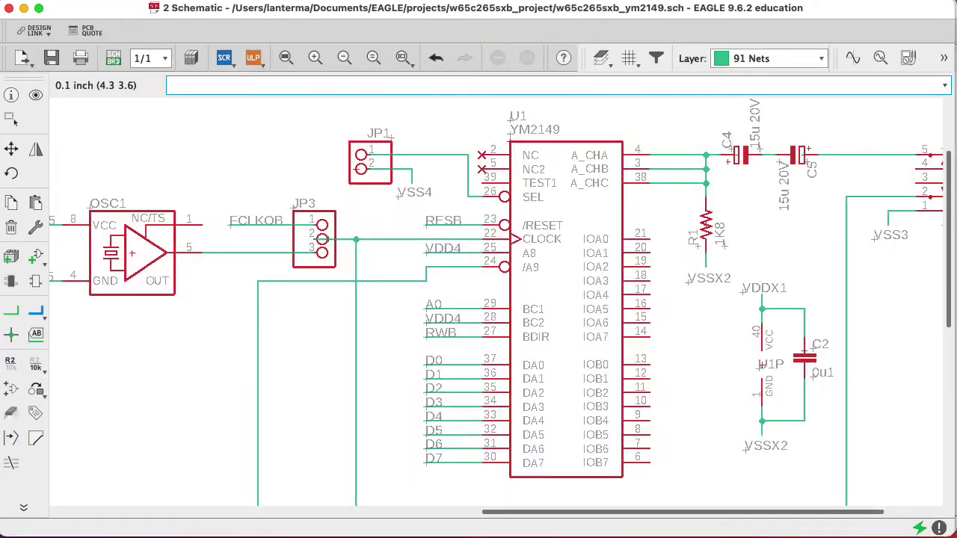
pyautogui.hotkey('ctrl', 'g')
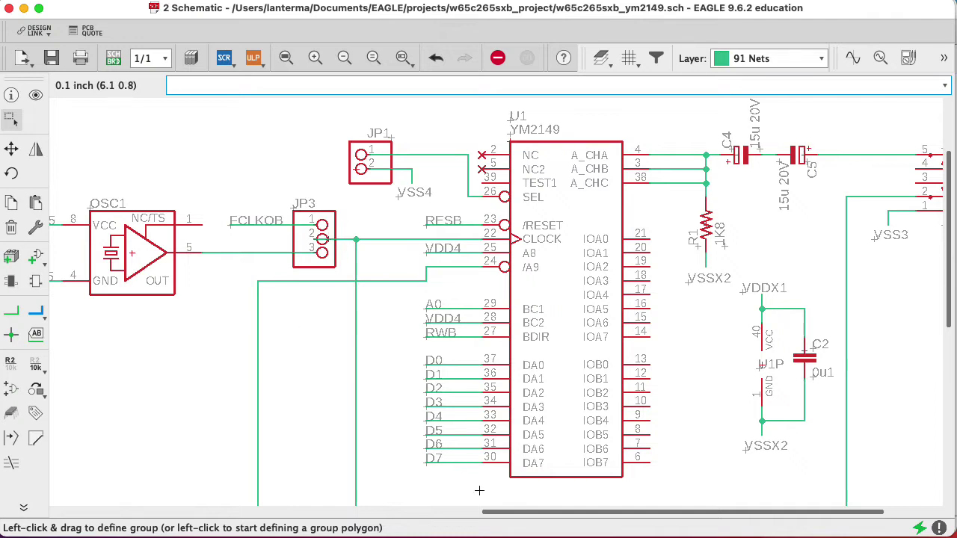
pyautogui.moveTo(485, 516); pyautogui.dragTo(435, 516)
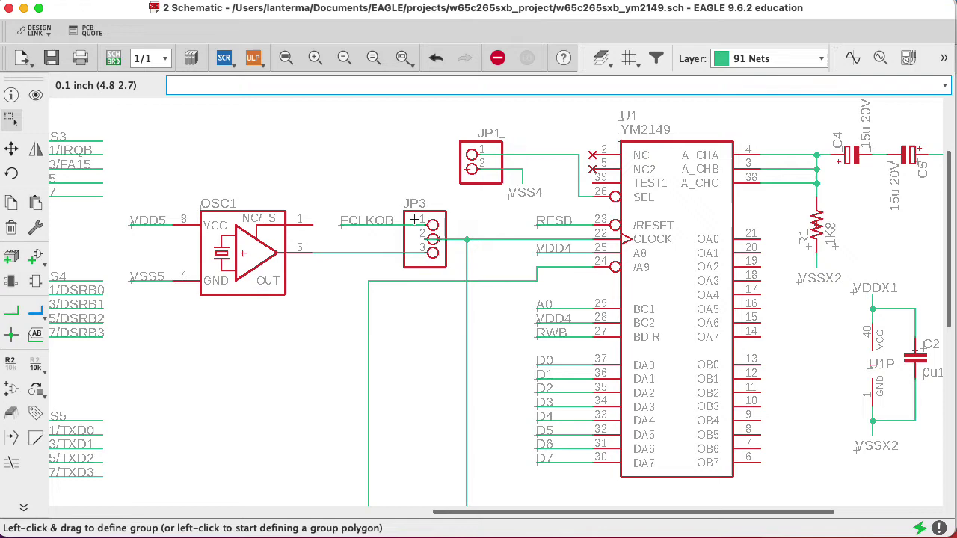
pyautogui.click(113, 58)
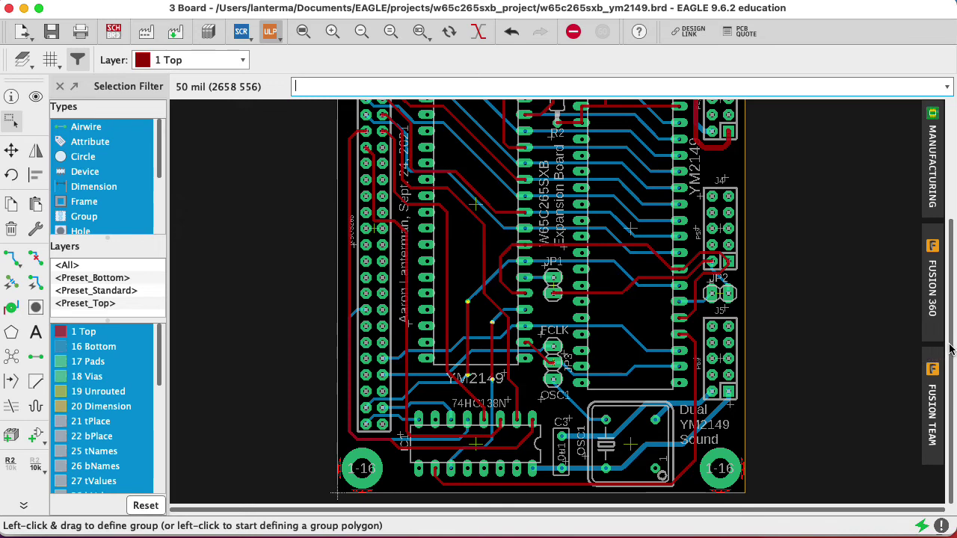
pyautogui.moveTo(953, 338); pyautogui.dragTo(850, 242)
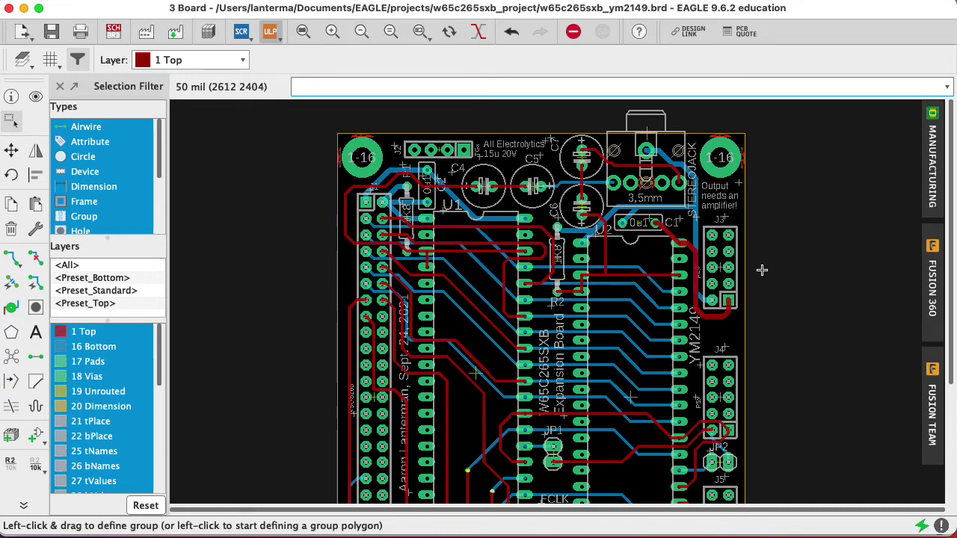
pyautogui.scroll(-1, 763, 269)
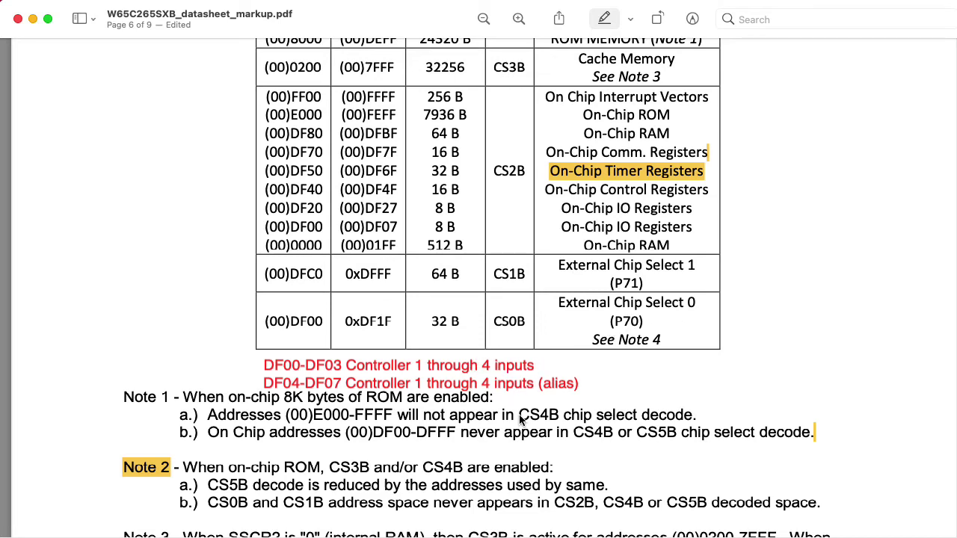
# Scroll the datasheet down from page 6 to page 7's connector pin tables.
pyautogui.scroll(-10, 498, 424)
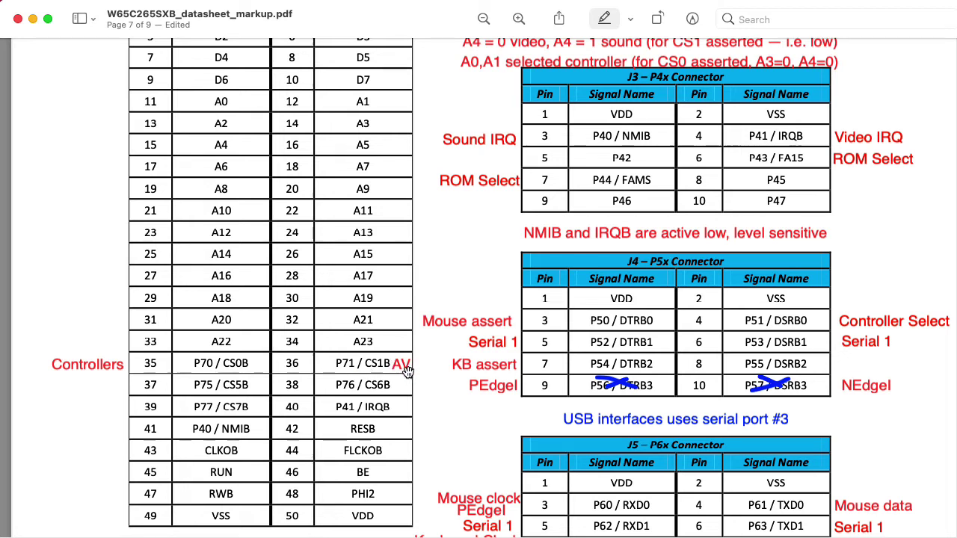
# Append ', A' to the Controllers note beside P70/CS0B and nudge it slightly left.
pyautogui.click(77, 365)
pyautogui.click(120, 364)
pyautogui.write(', A')
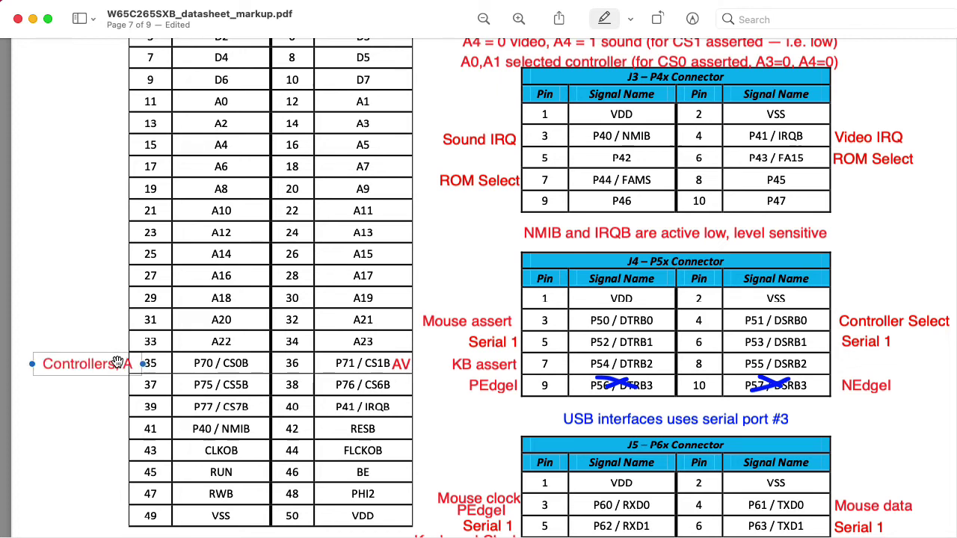
pyautogui.moveTo(118, 356); pyautogui.dragTo(114, 355)
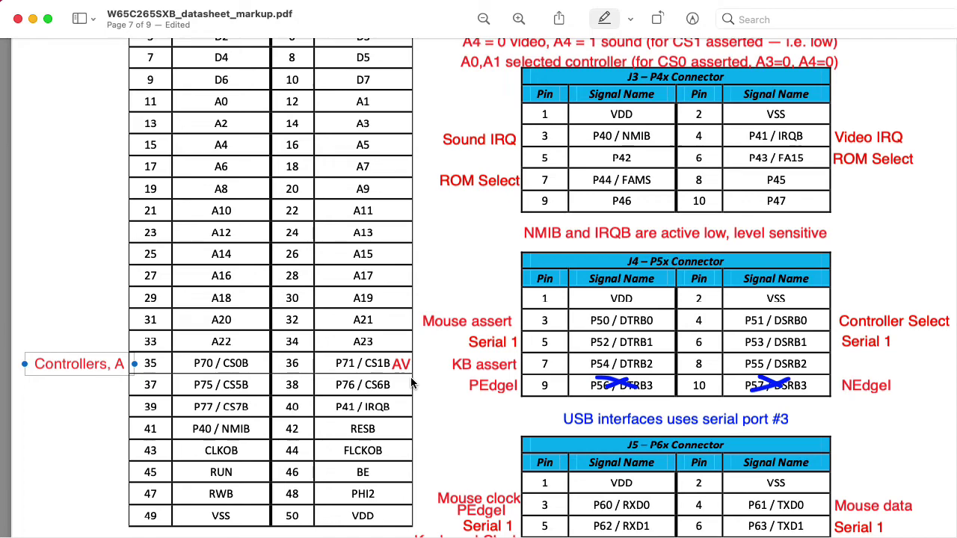
# Switch to the VERA Programmer's Reference and scroll down to the Registers table at $9F20.
pyautogui.press('super+Tab')
pyautogui.scroll(-5, 478, 299)
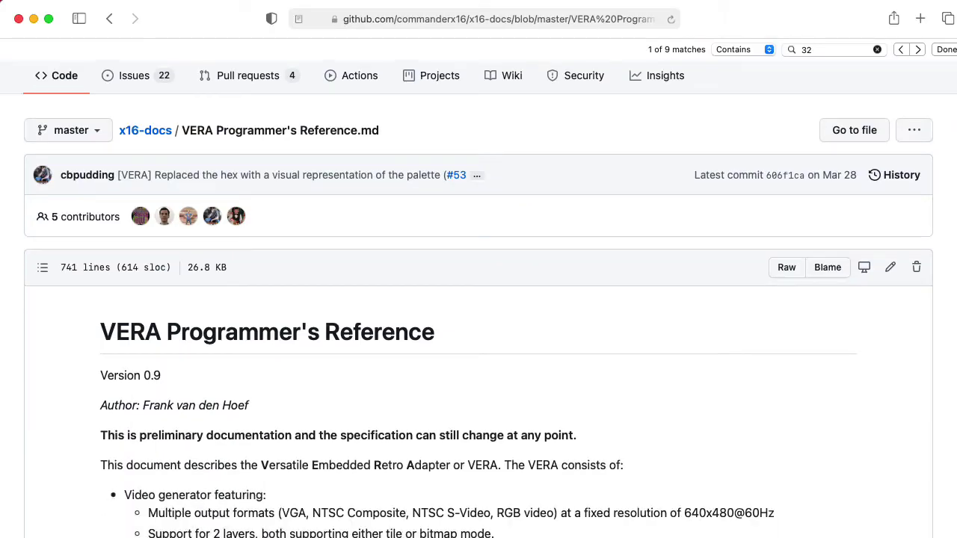
pyautogui.scroll(-4, 479, 299)
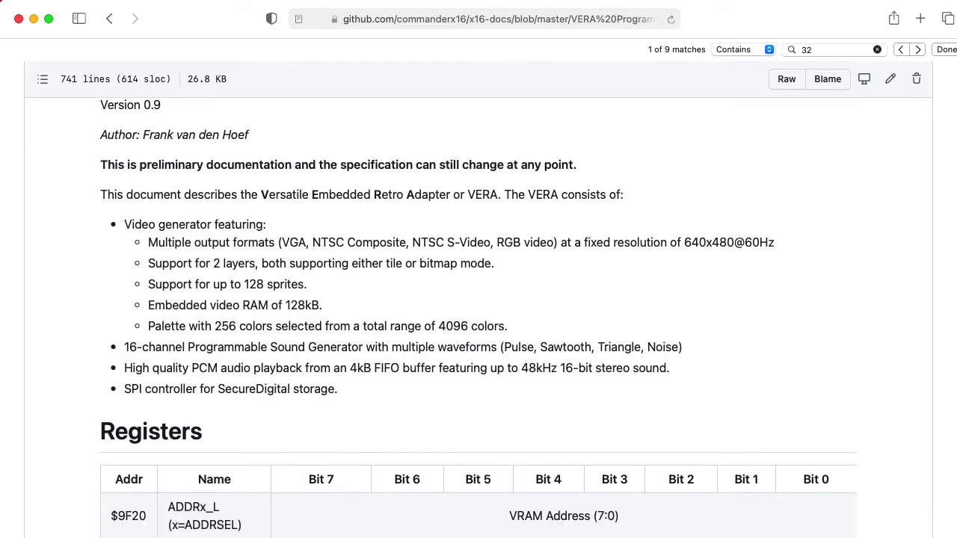
pyautogui.scroll(-4, 478, 299)
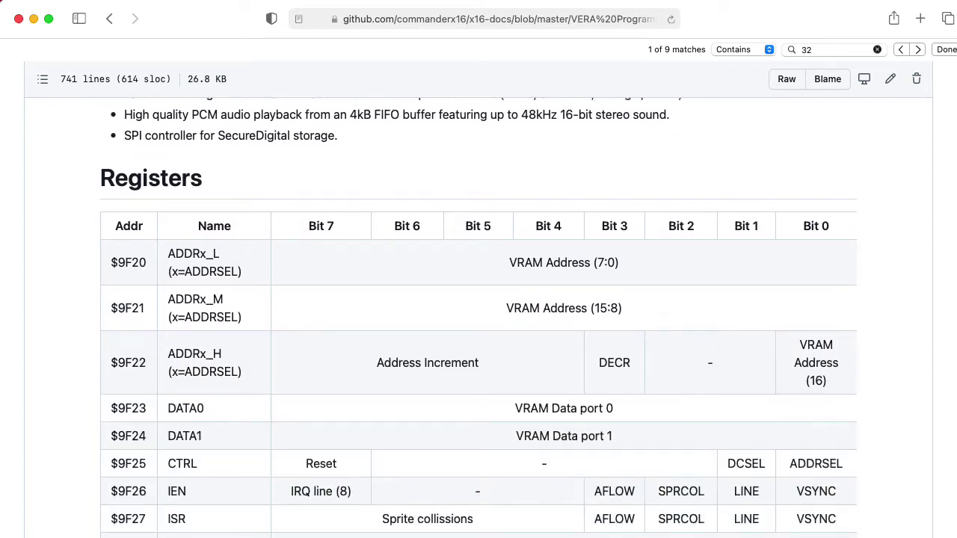
pyautogui.scroll(-4, 479, 299)
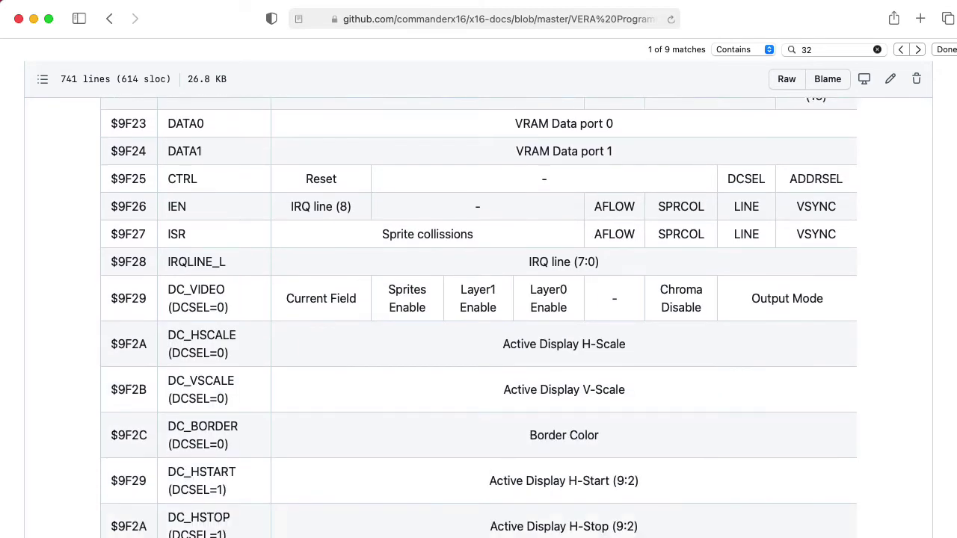
pyautogui.scroll(-3, 479, 299)
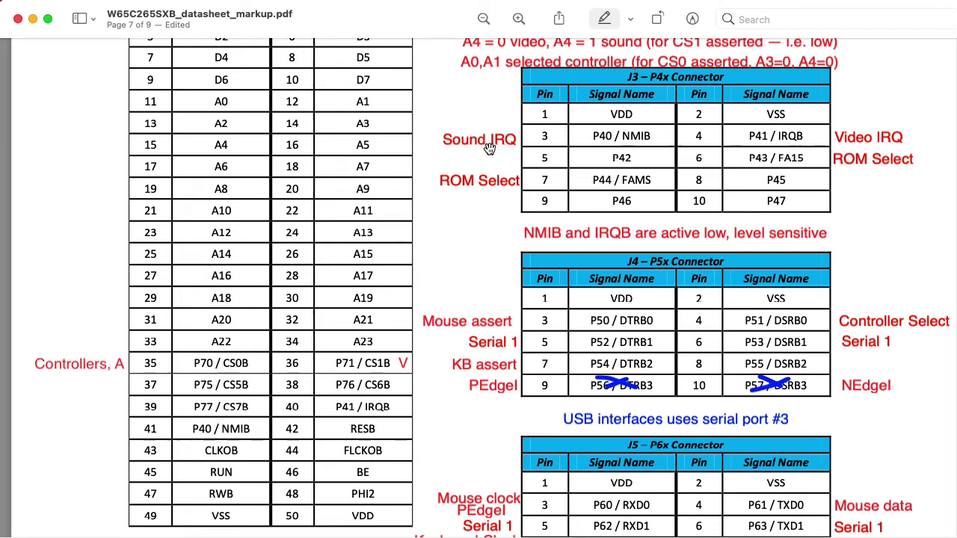
# Highlight the P40 / NMIB cell of the J3 table in magenta, then return to EAGLE.
pyautogui.click(557, 145)
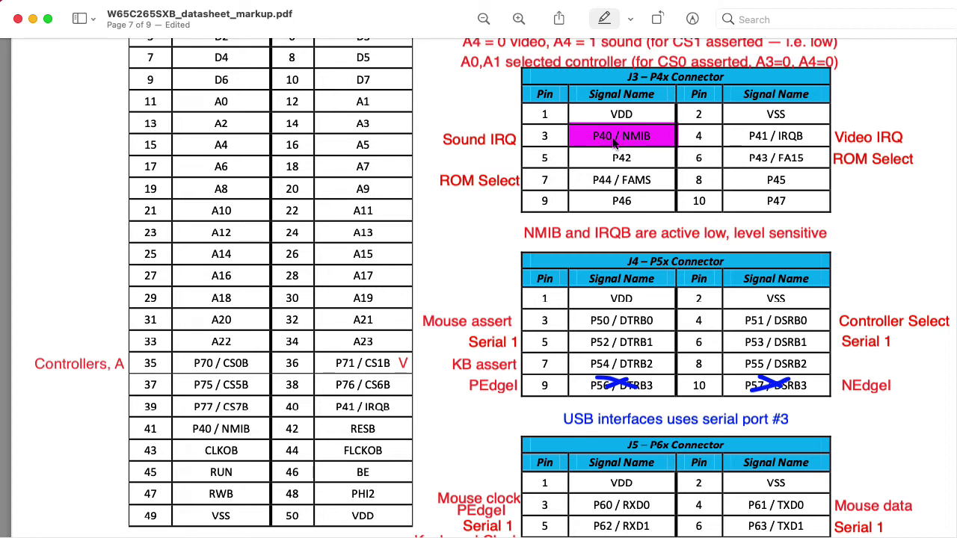
pyautogui.press('super+Tab')
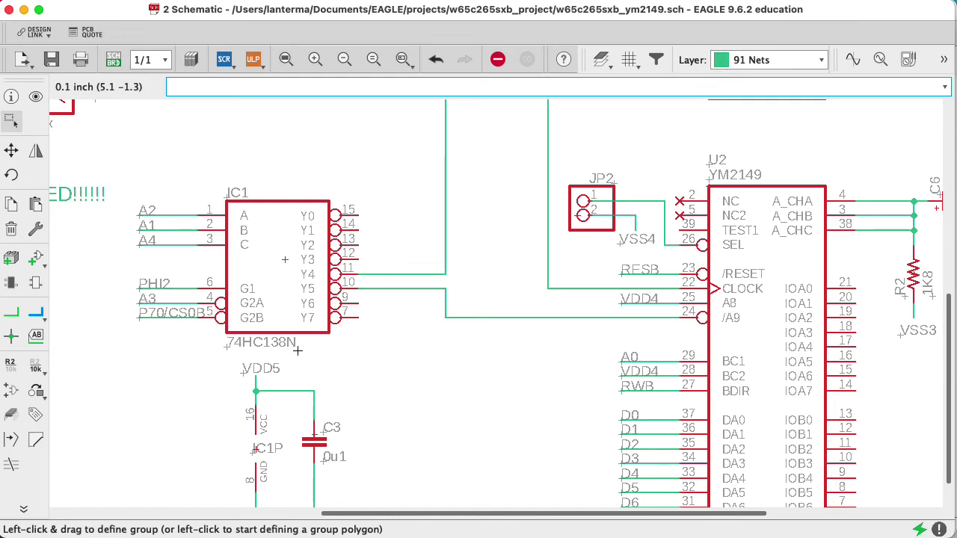
# Switch from the EAGLE schematic back to the datasheet's memory map page in Preview.
pyautogui.press('super+Tab')
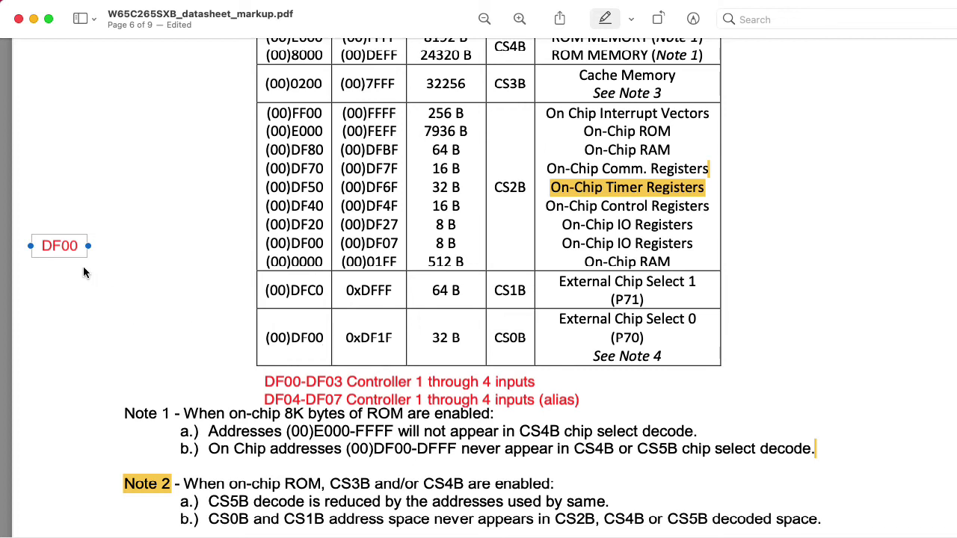
# Change the DF00 note to 'DF10 RegSelect' and move it away from the page edge.
pyautogui.click(70, 245)
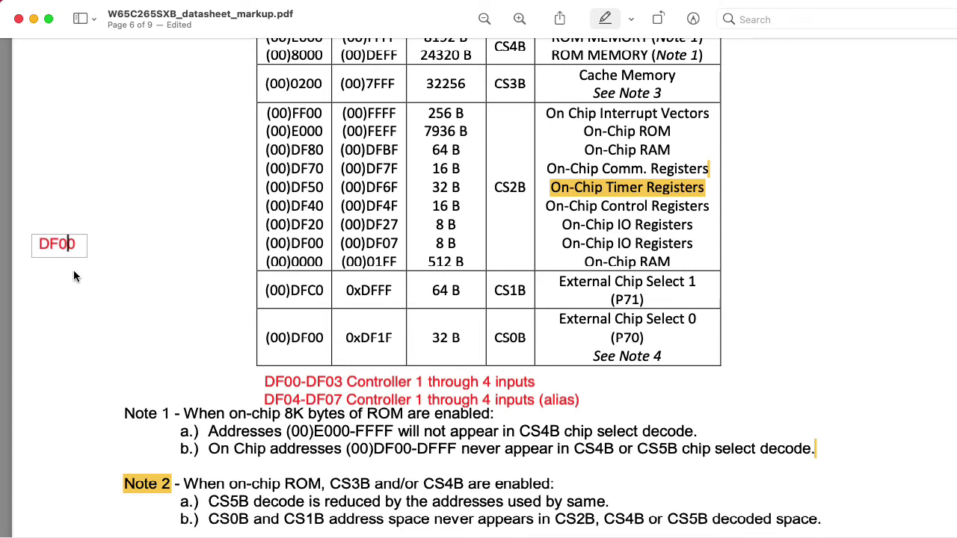
pyautogui.press('BackSpace')
pyautogui.write('1')
pyautogui.press('Right')
pyautogui.press('Escape')
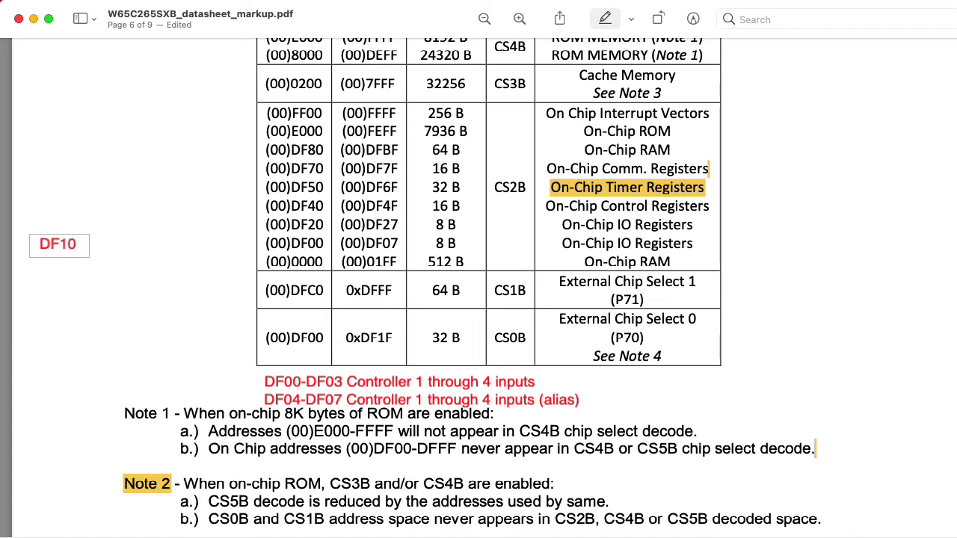
pyautogui.write('RegSelect')
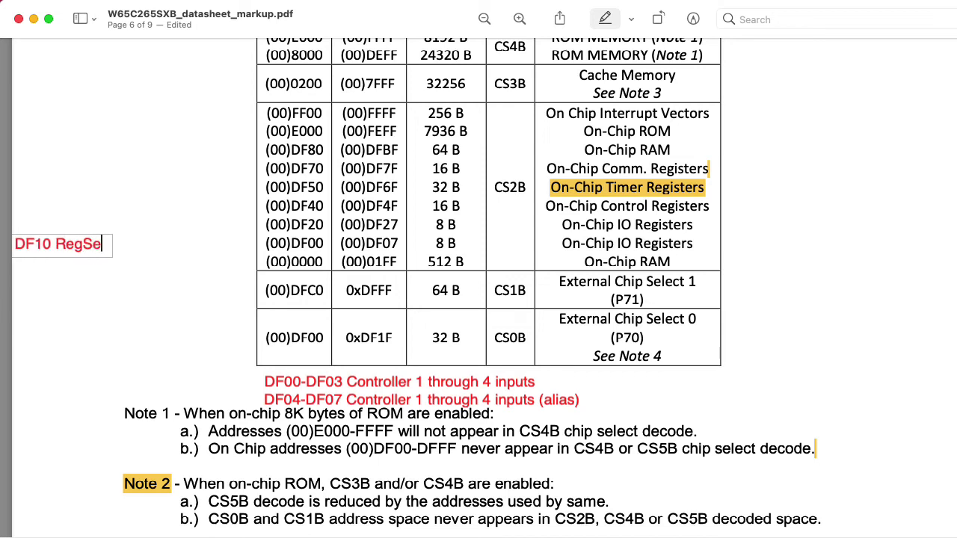
pyautogui.click(85, 242)
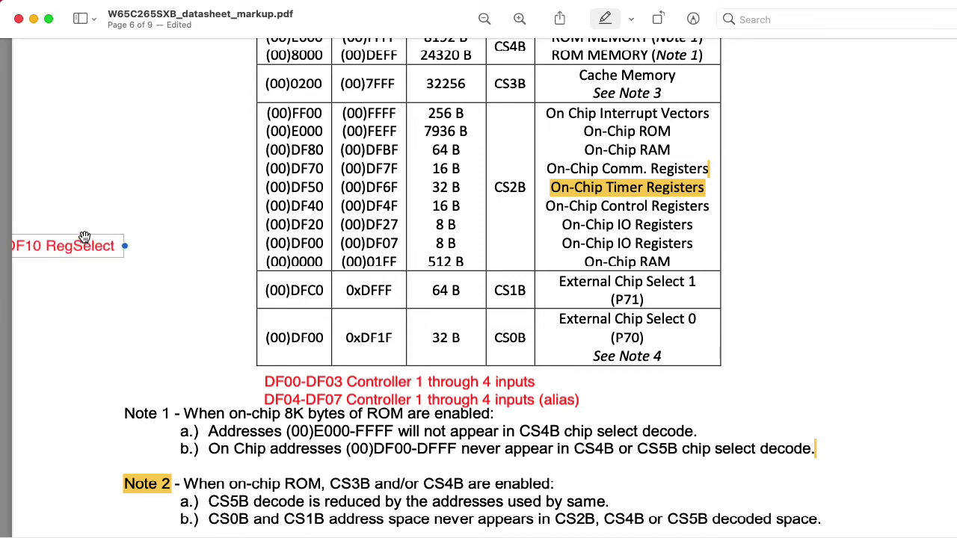
pyautogui.moveTo(85, 242); pyautogui.dragTo(112, 277)
# Edit the copied label to read 'DF11 DataSend'.
pyautogui.doubleClick(97, 265)
pyautogui.write('DataSend')
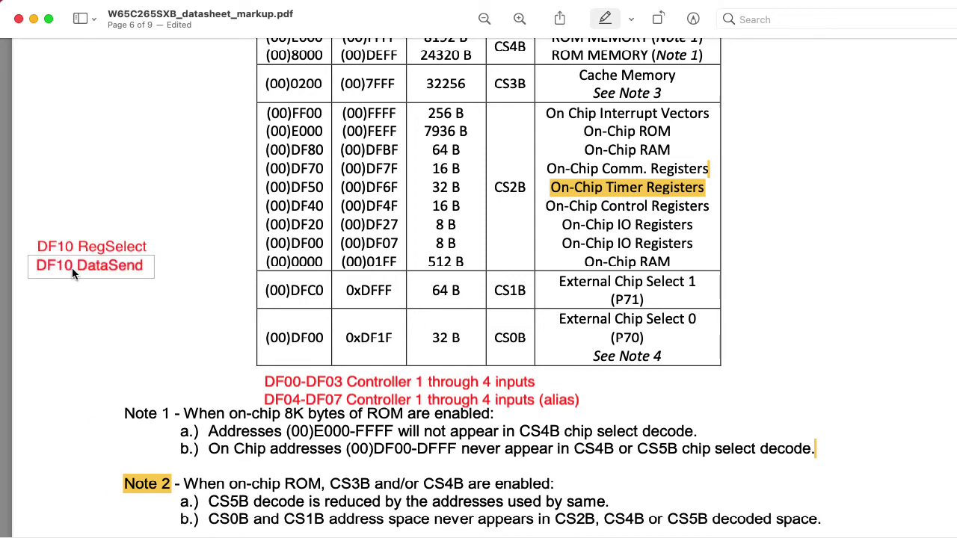
pyautogui.click(72, 266)
pyautogui.press('BackSpace')
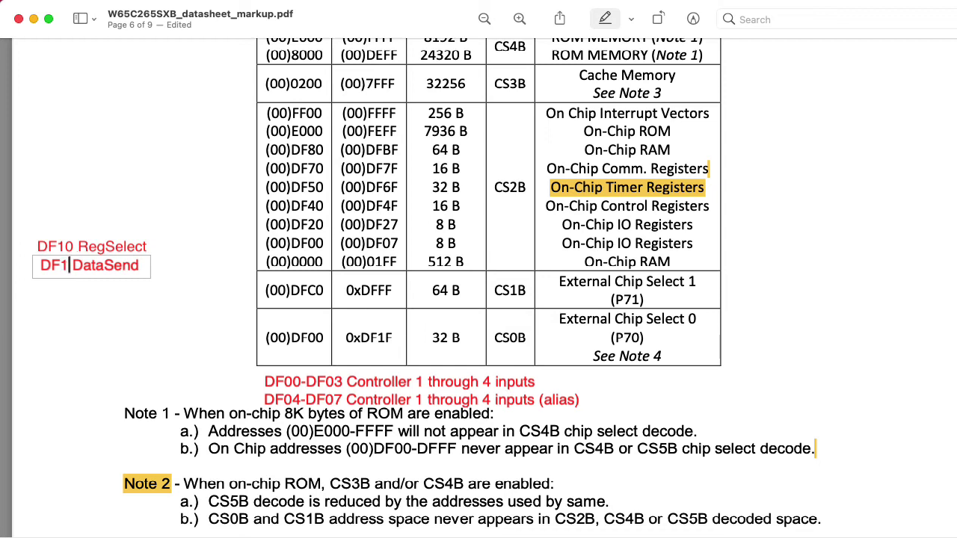
pyautogui.write('1')
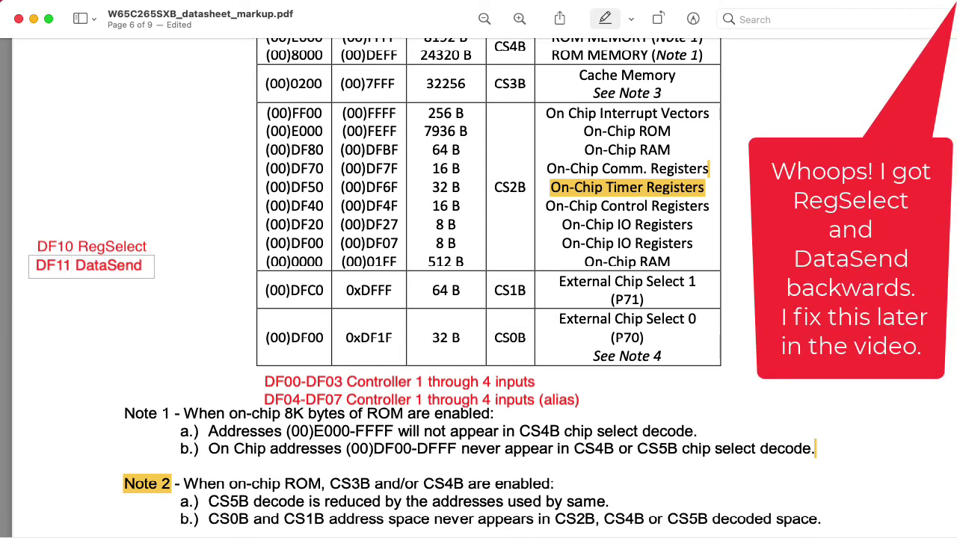
pyautogui.click(129, 246)
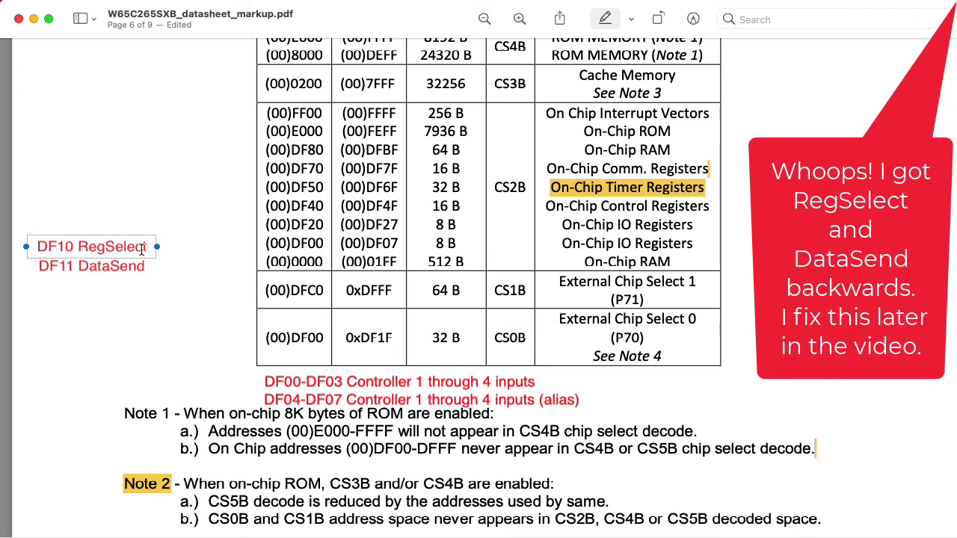
# Append 'for YM2149 #1' to the RegSelect label and 'for YM2149 #2' to the DataSend label.
pyautogui.click(129, 246)
pyautogui.write('Y')
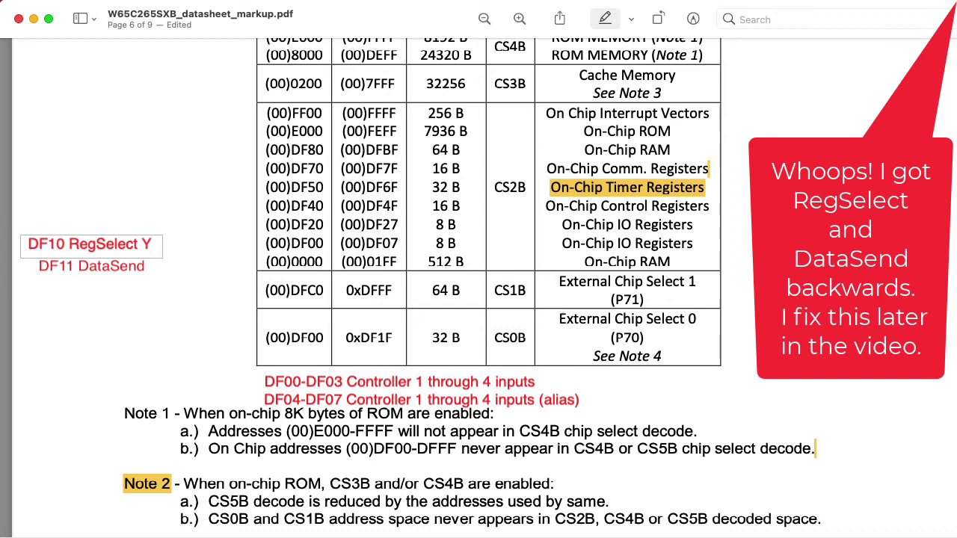
pyautogui.press('BackSpace')
pyautogui.write('for YM214')
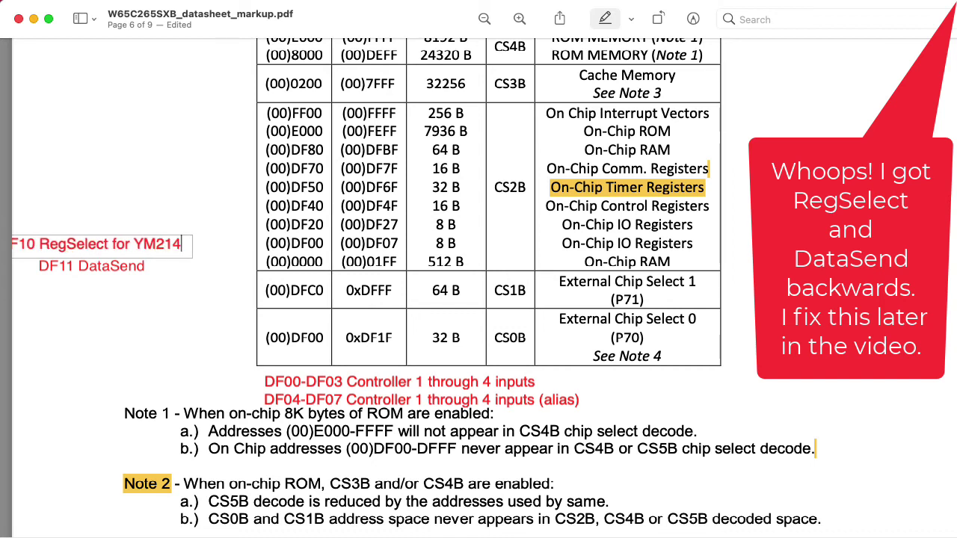
pyautogui.write('9 #1')
pyautogui.click(135, 278)
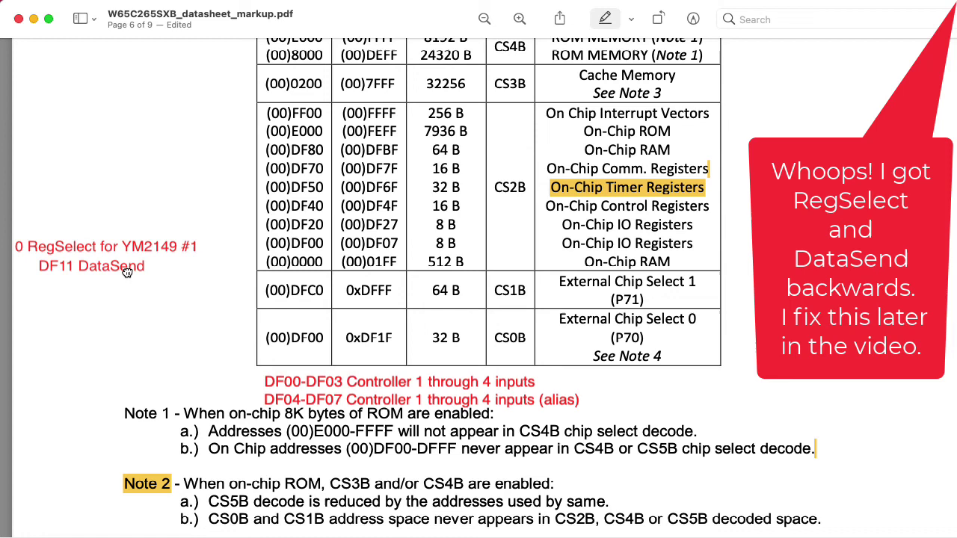
pyautogui.click(128, 273)
pyautogui.doubleClick(147, 269)
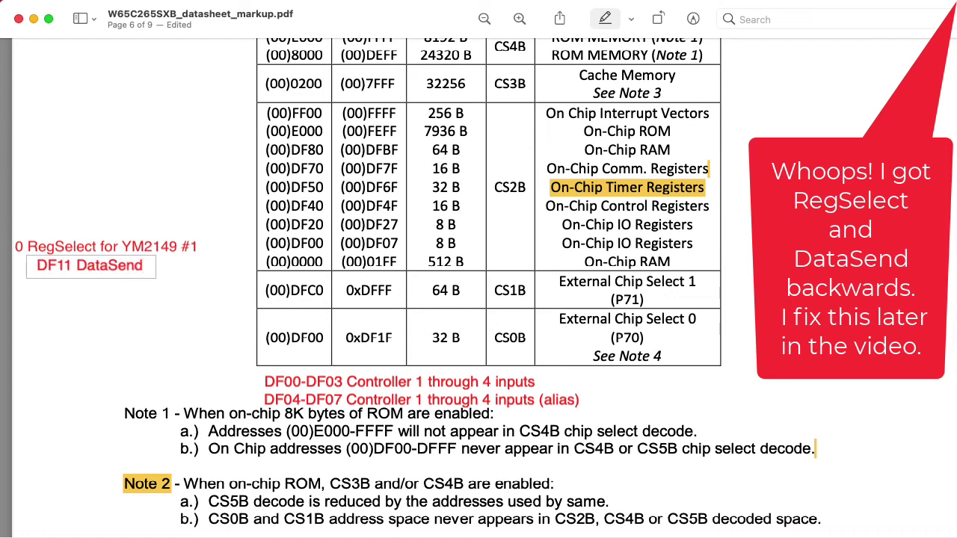
pyautogui.write('for YM2149 #2')
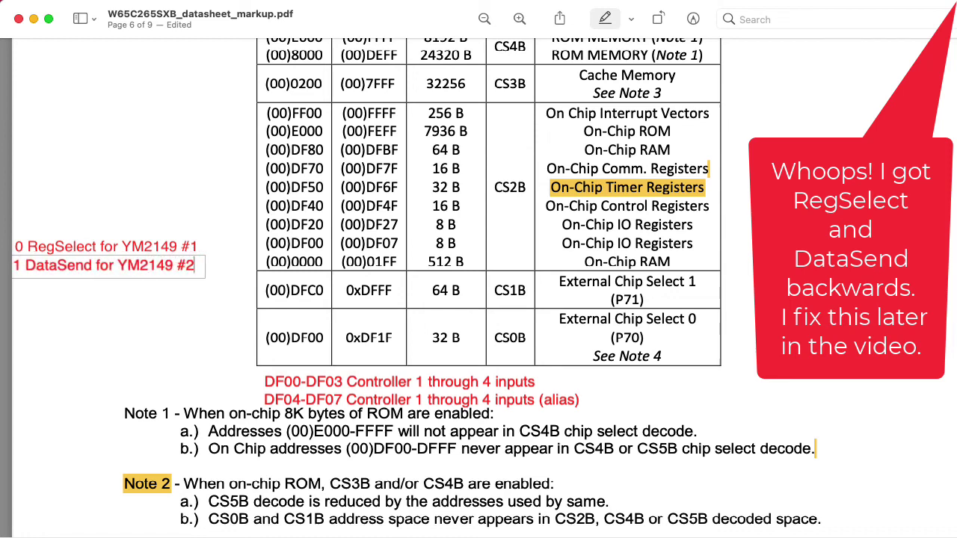
pyautogui.click(148, 265)
# Move both labels right, align DF11 under DF10, and correct its '#2' to '#1'.
pyautogui.keyDown('shift'); pyautogui.click(155, 251); pyautogui.keyUp('shift')
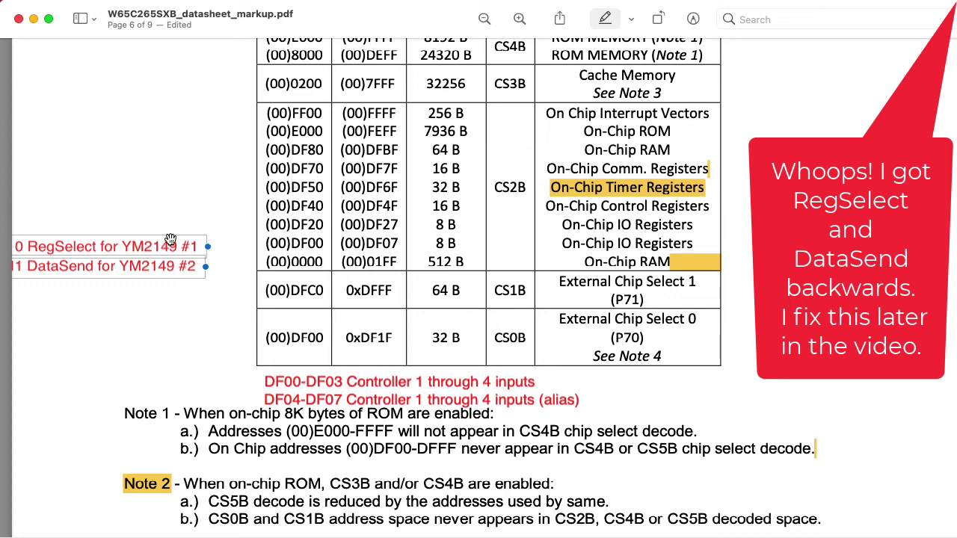
pyautogui.moveTo(170, 239); pyautogui.dragTo(216, 245)
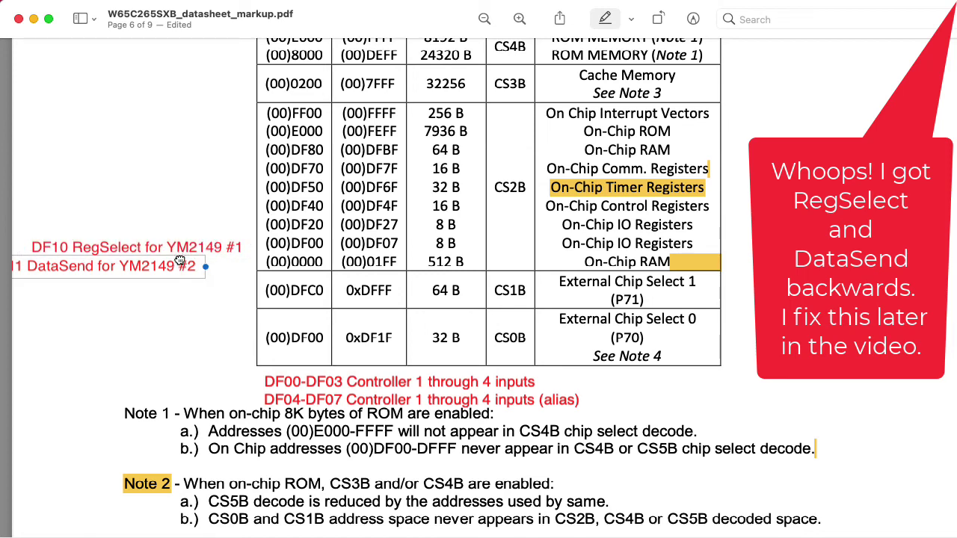
pyautogui.moveTo(181, 260); pyautogui.dragTo(225, 259)
pyautogui.click(203, 288)
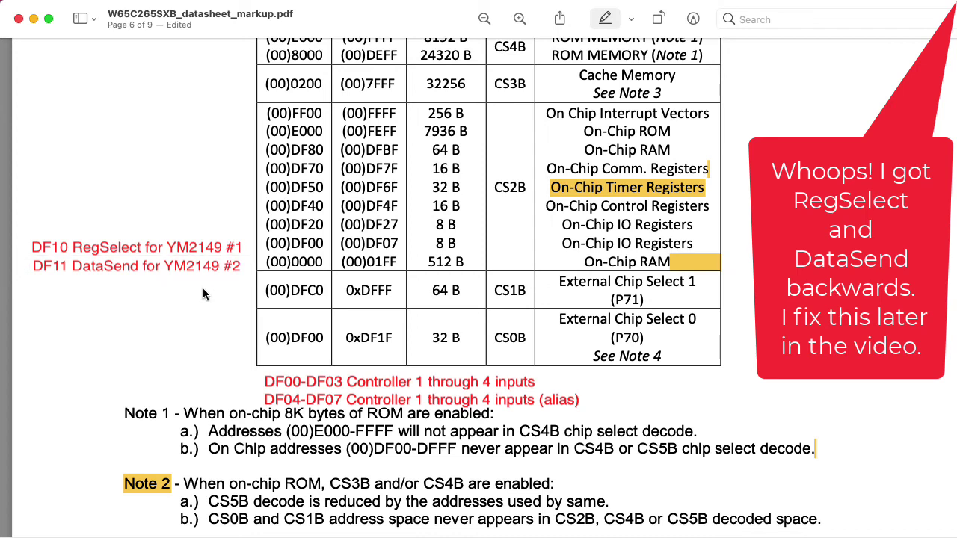
pyautogui.click(196, 265)
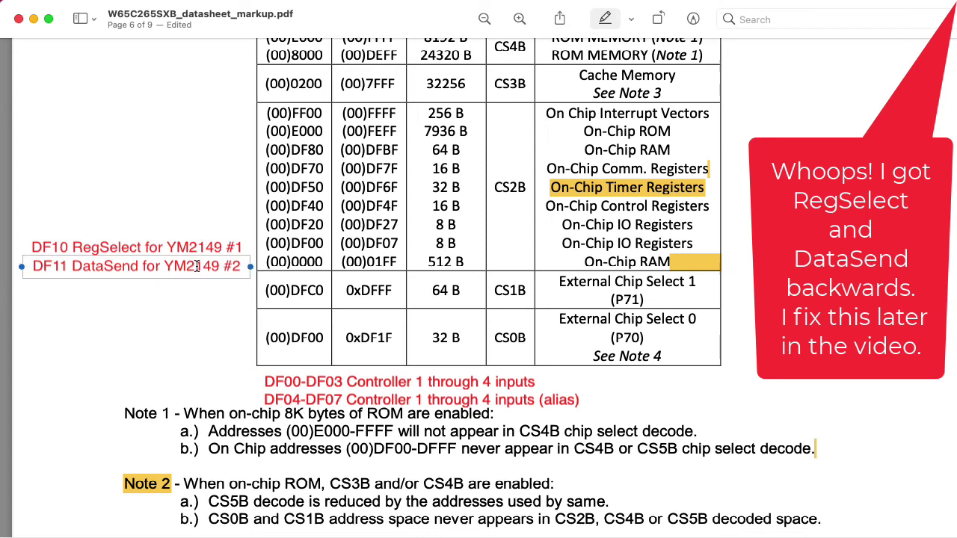
pyautogui.click(236, 266)
pyautogui.press('BackSpace')
pyautogui.write('1')
pyautogui.click(202, 279)
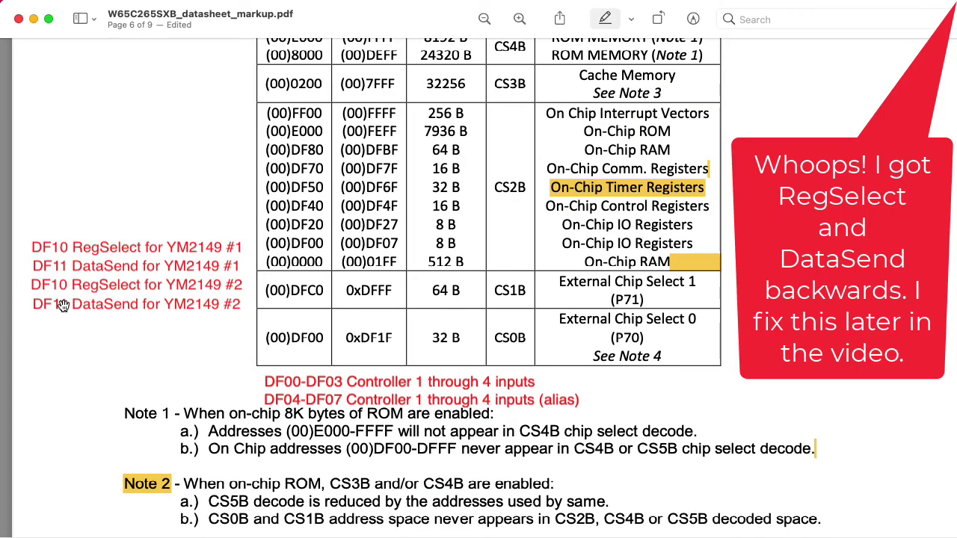
# Change the second YM2149's annotation addresses from DF10 to DF14 and DF11 to DF15.
pyautogui.click(66, 289)
pyautogui.doubleClick(66, 289)
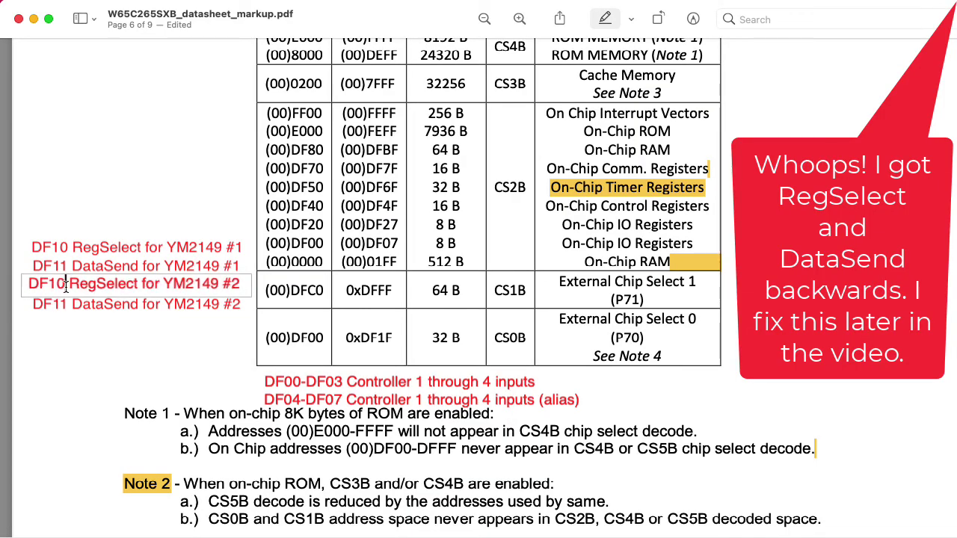
pyautogui.press('BackSpace')
pyautogui.write('4')
pyautogui.click(65, 305)
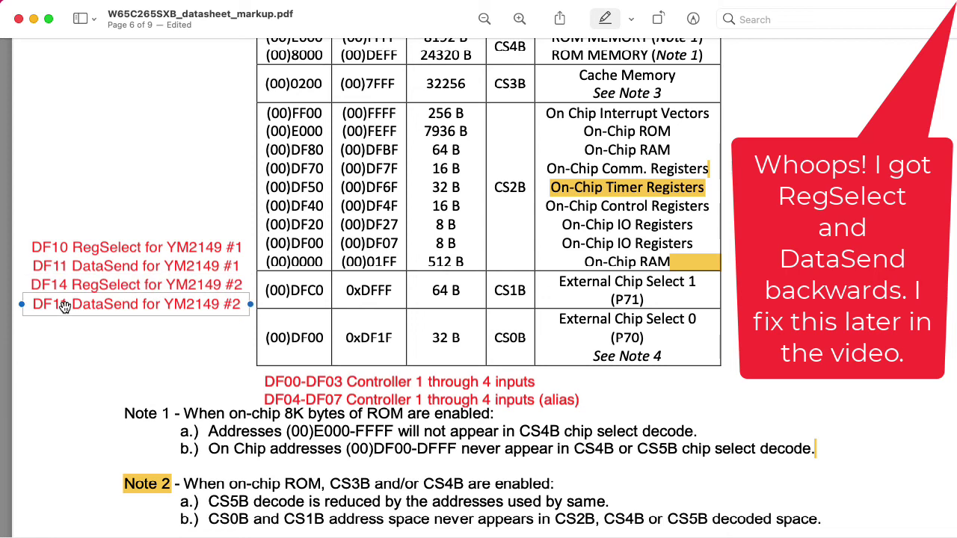
pyautogui.doubleClick(65, 306)
pyautogui.press('BackSpace')
pyautogui.write('5')
pyautogui.click(74, 377)
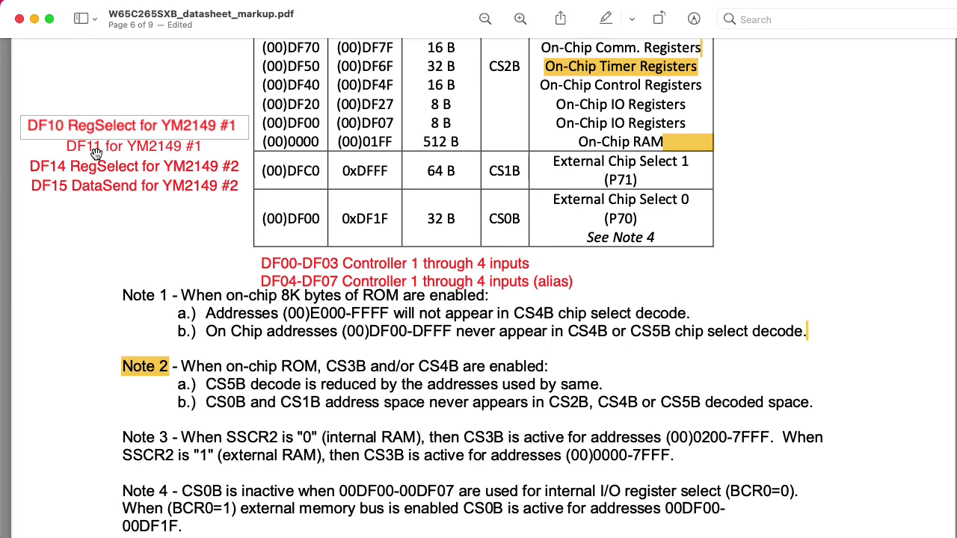
# Insert DataSend into the DF10 note and replace RegSelect with DataSend in the DF14 note.
pyautogui.write('DataSend')
pyautogui.doubleClick(73, 166)
pyautogui.press('super+c')
pyautogui.press('Left')
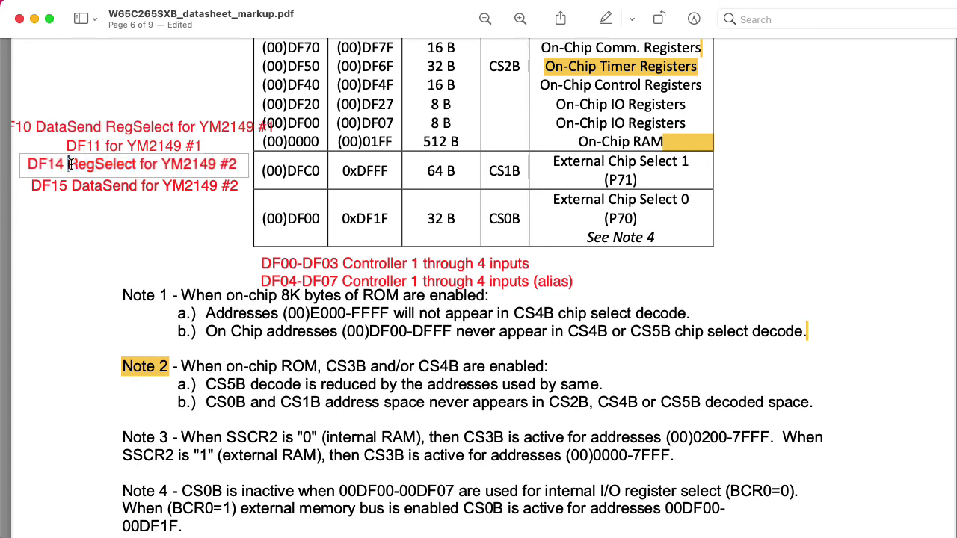
pyautogui.write('DataSend')
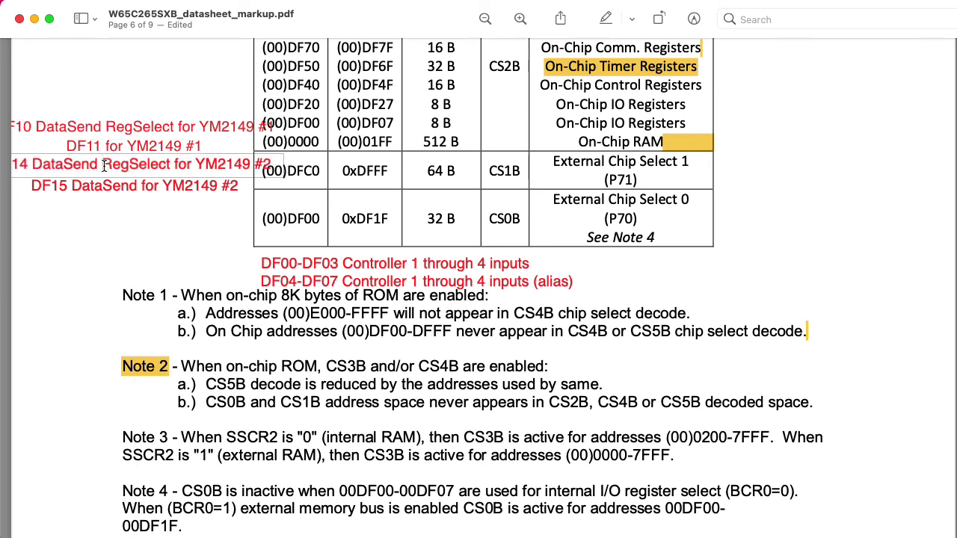
pyautogui.moveTo(101, 164); pyautogui.dragTo(174, 166)
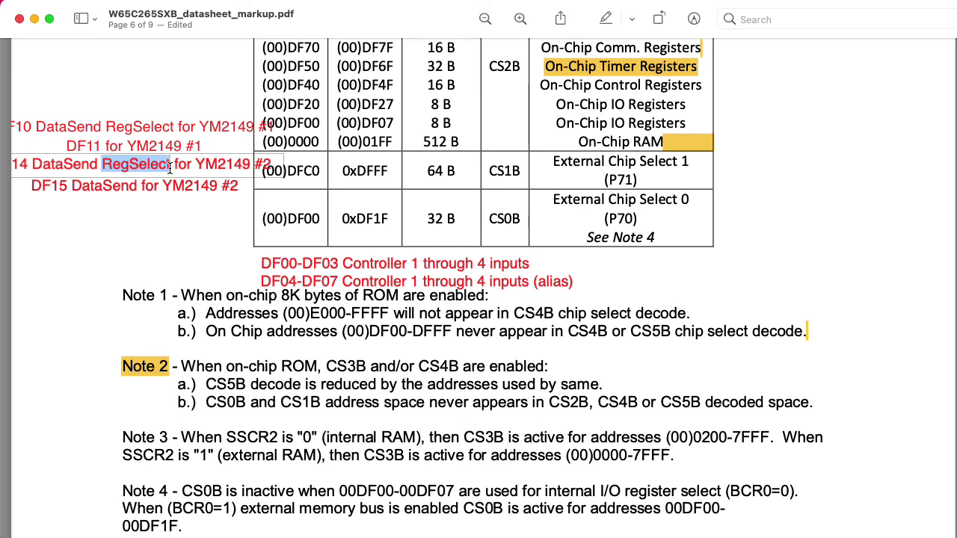
pyautogui.press('BackSpace')
# Replace DataSend with RegSelect in the DF15 note.
pyautogui.click(78, 192)
pyautogui.doubleClick(79, 191)
pyautogui.press('Left')
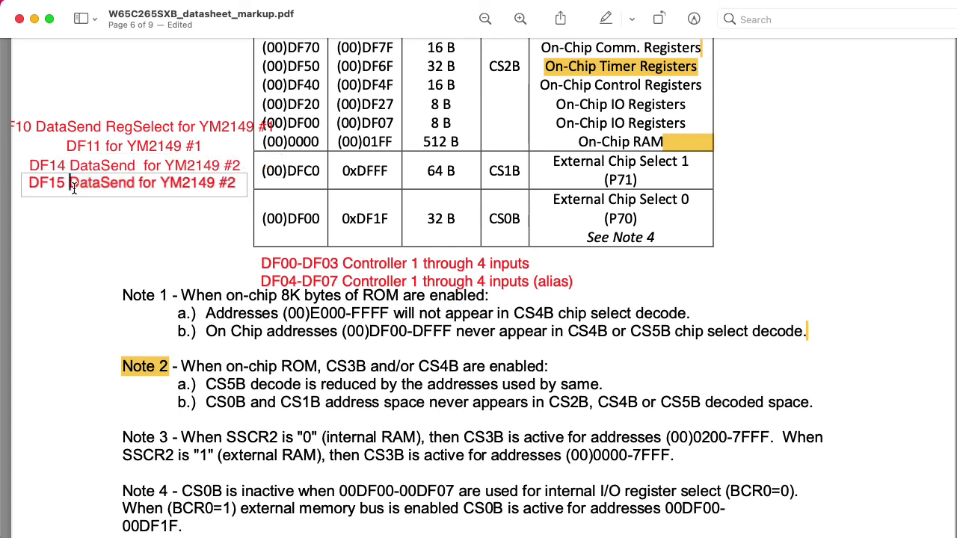
pyautogui.press('super+v')
pyautogui.doubleClick(127, 186)
pyautogui.press('BackSpace')
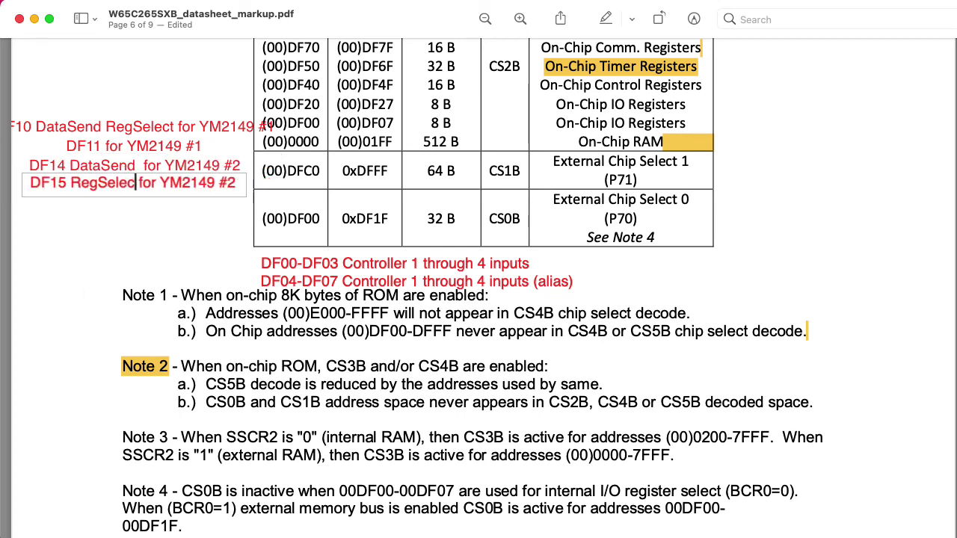
# Insert RegSelect into the DF11 note and delete RegSelect from the DF10 note.
pyautogui.doubleClick(113, 145)
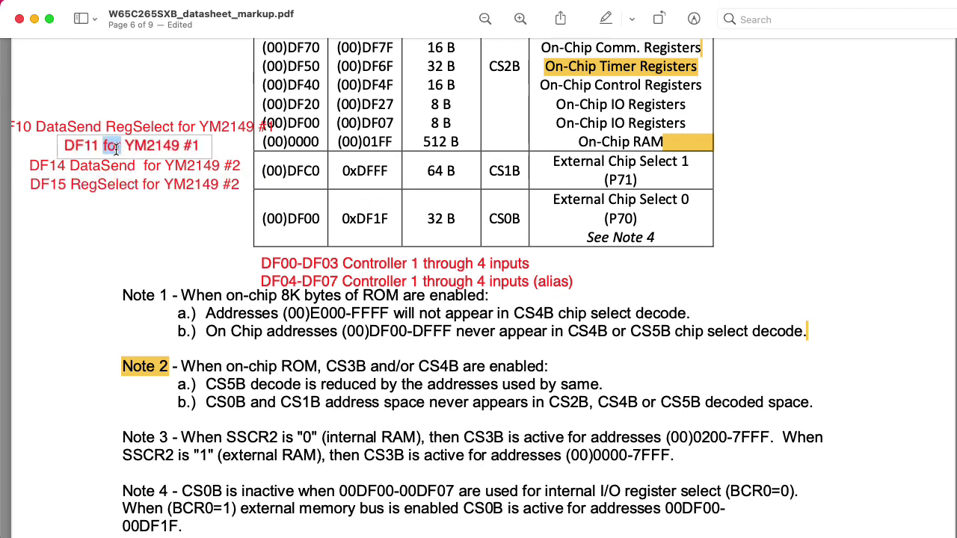
pyautogui.press('Left')
pyautogui.press('super+v')
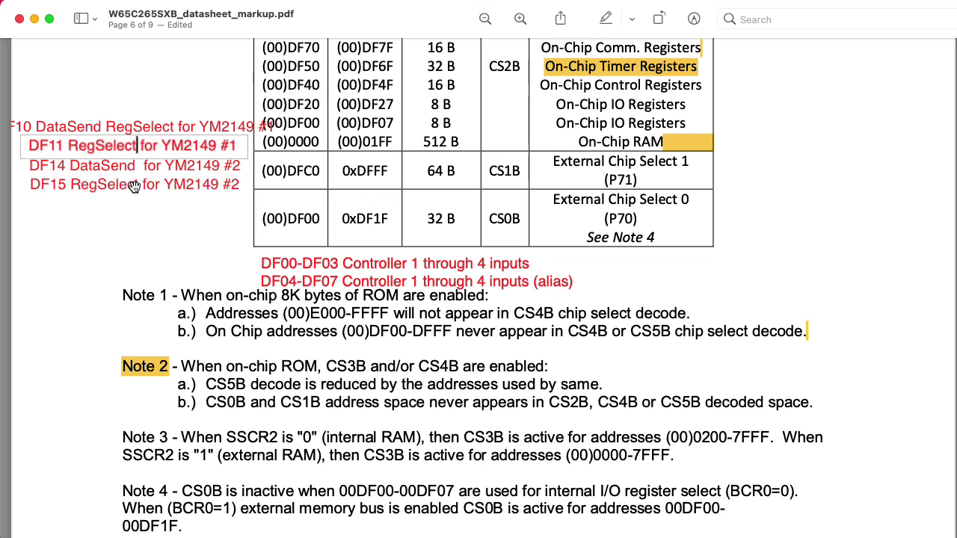
pyautogui.click(144, 128)
pyautogui.doubleClick(144, 127)
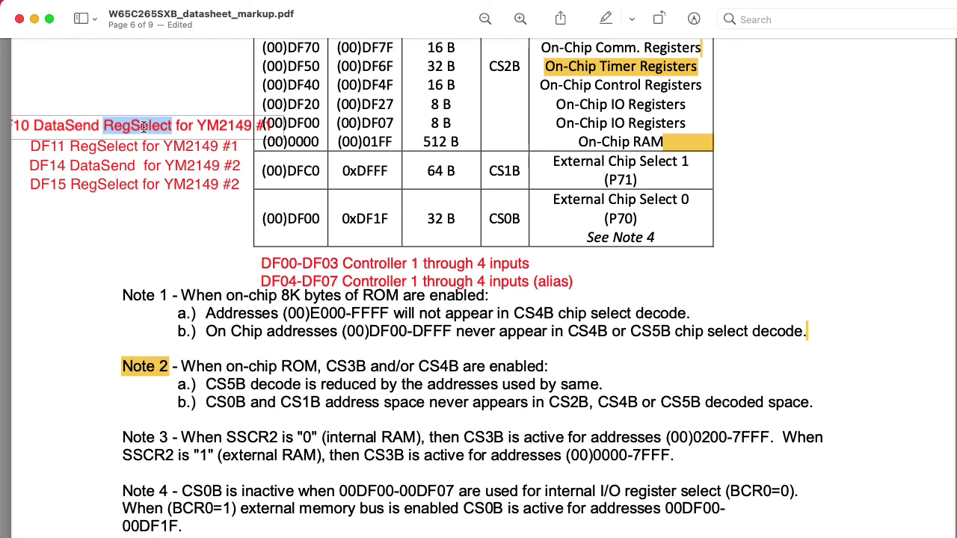
pyautogui.press('BackSpace')
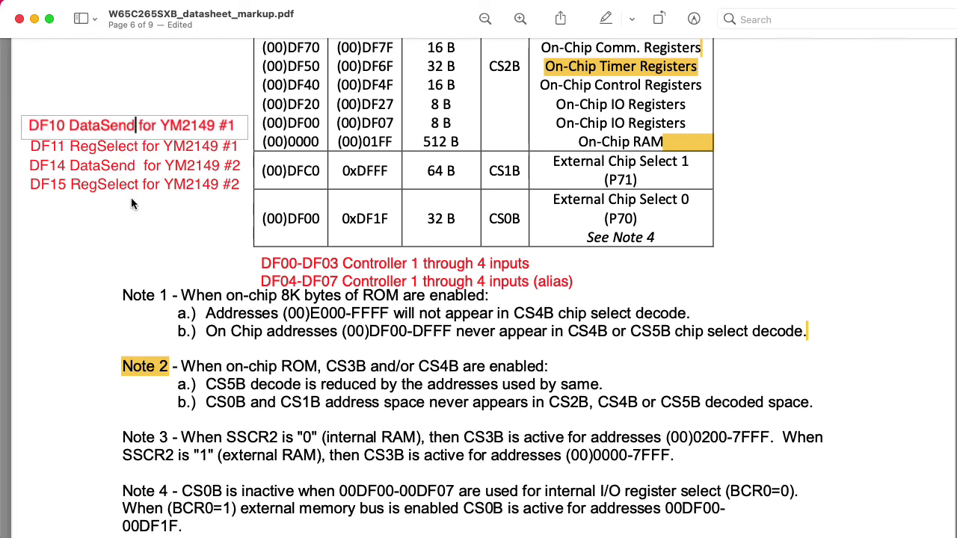
pyautogui.click(134, 227)
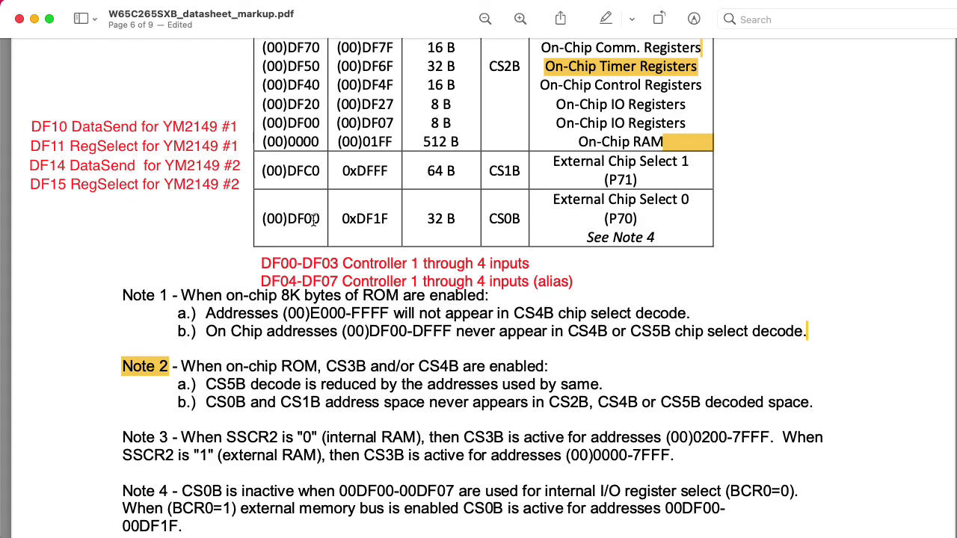
# Delete ', A4 = 1 sound' from the red A4 note, leaving only the A4 = 0 video clause.
pyautogui.scroll(1, 313, 220)
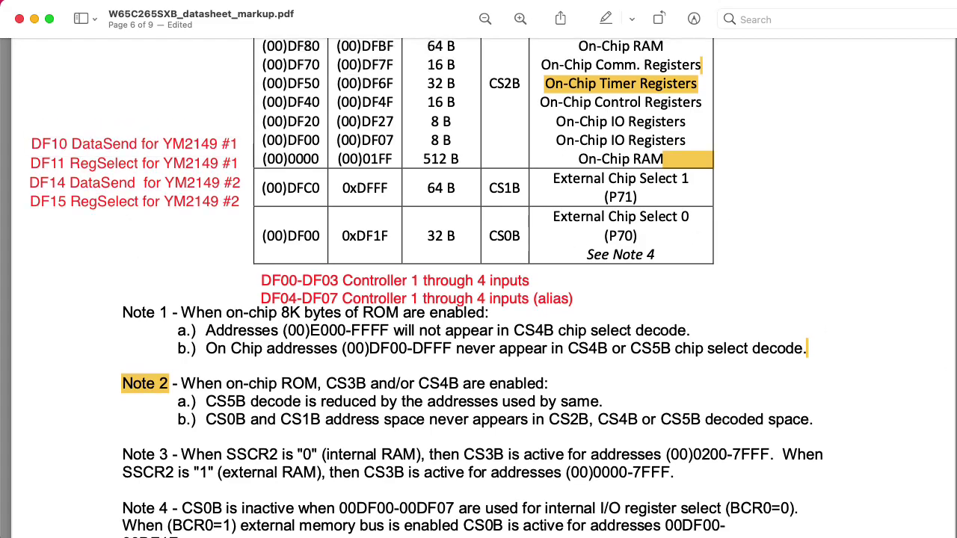
pyautogui.scroll(5, 479, 288)
pyautogui.scroll(-10, 479, 288)
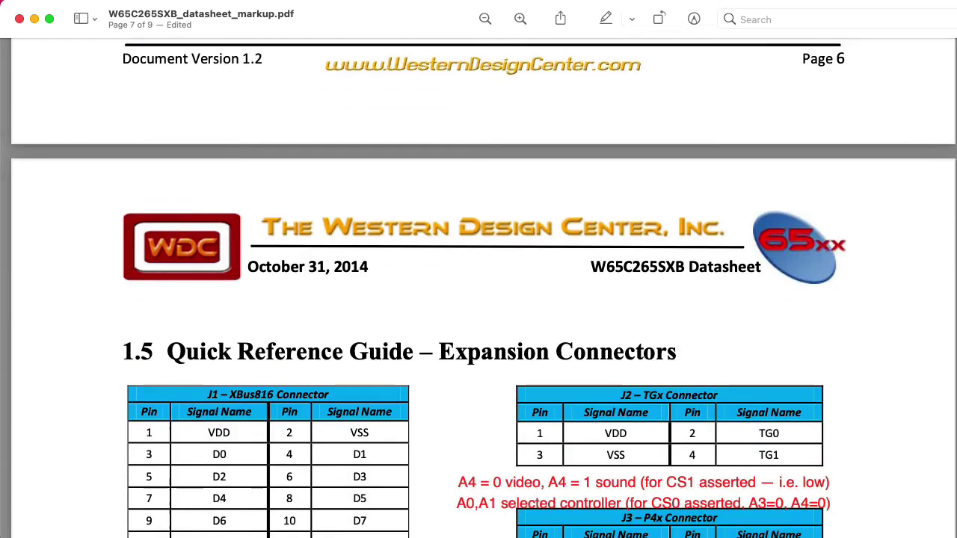
pyautogui.scroll(-10, 738, 288)
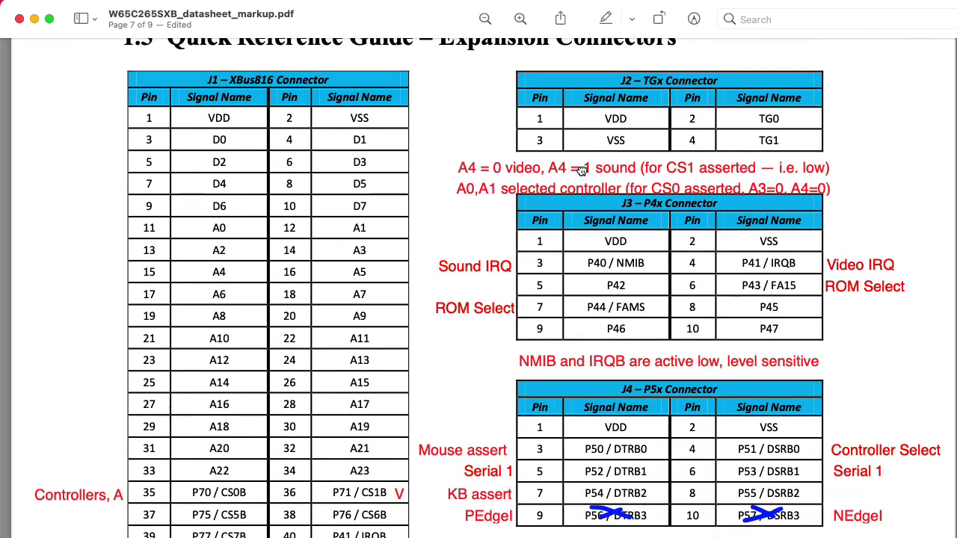
pyautogui.doubleClick(582, 169)
pyautogui.click(632, 166)
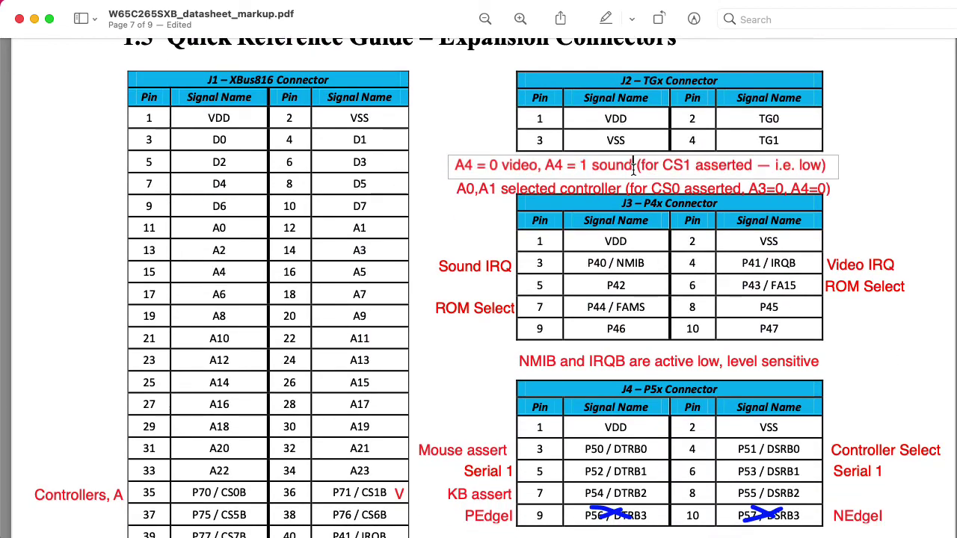
pyautogui.hotkey('shift', 'Left')
pyautogui.hotkey('shift', 'Left')
pyautogui.hotkey('shift', 'Left')
pyautogui.hotkey('shift', 'Left')
pyautogui.hotkey('shift', 'Left')
pyautogui.hotkey('shift', 'Left')
pyautogui.hotkey('shift', 'Left')
pyautogui.hotkey('shift', 'Left')
pyautogui.hotkey('shift', 'Left')
pyautogui.hotkey('shift', 'Left')
pyautogui.hotkey('shift', 'Left')
pyautogui.hotkey('shift', 'Left')
pyautogui.hotkey('shift', 'Left')
pyautogui.press('BackSpace')
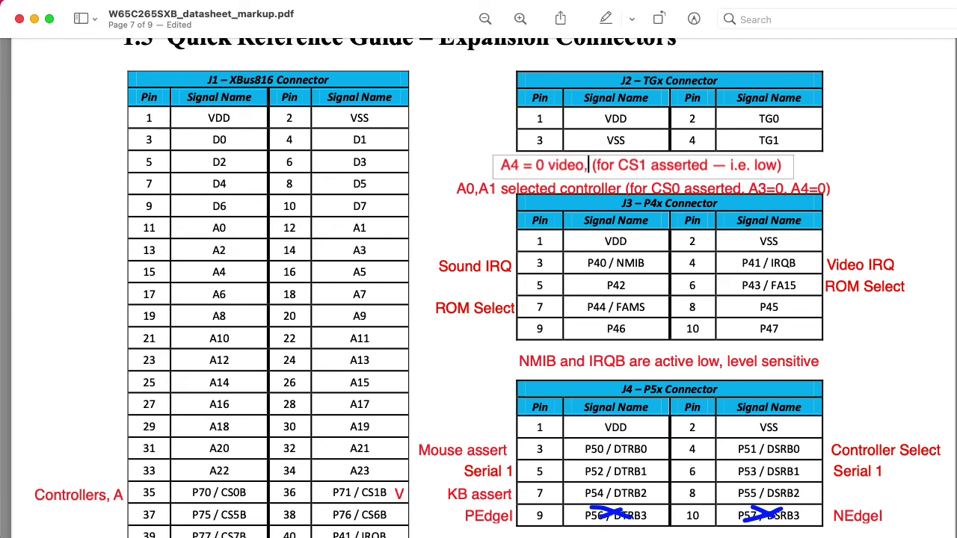
pyautogui.press('BackSpace')
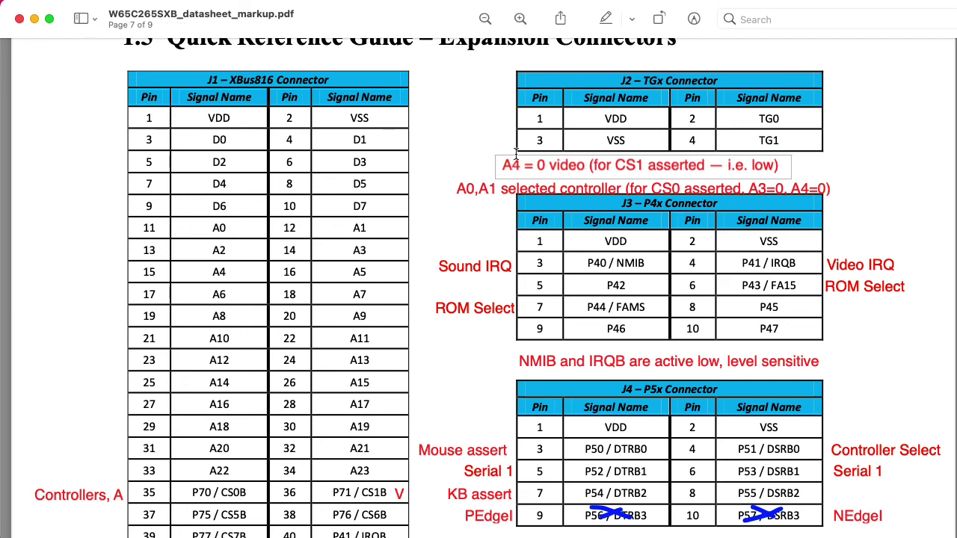